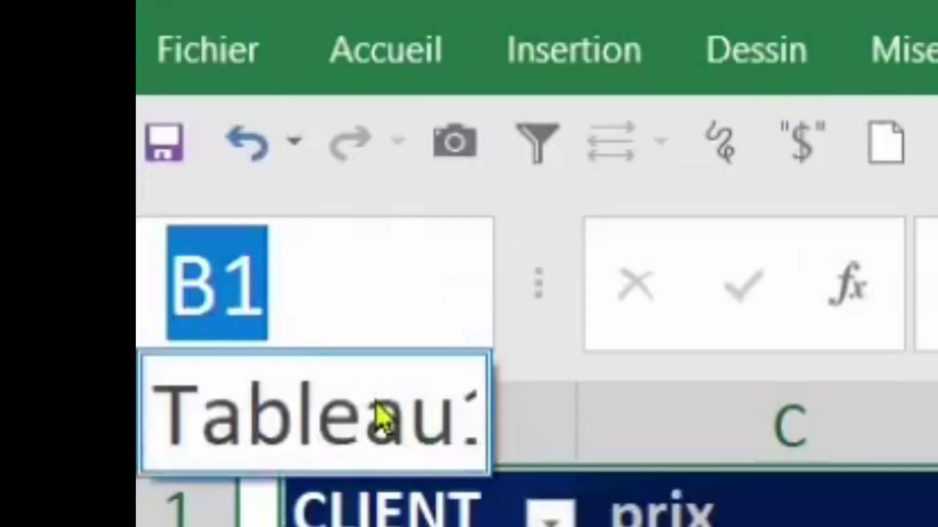
Step: Select the data table Tableau1 by its name and widen the name box enough to show the full name
click(382, 418)
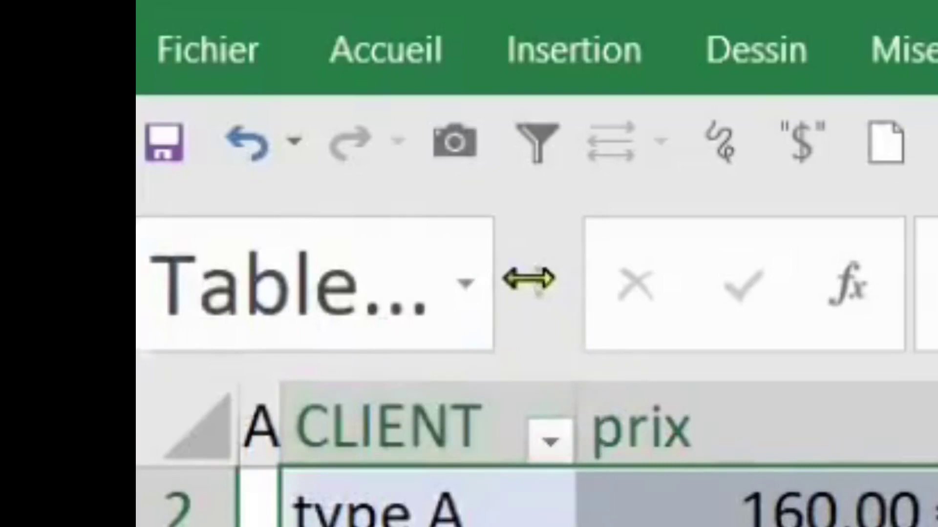
drag(530, 280, 765, 284)
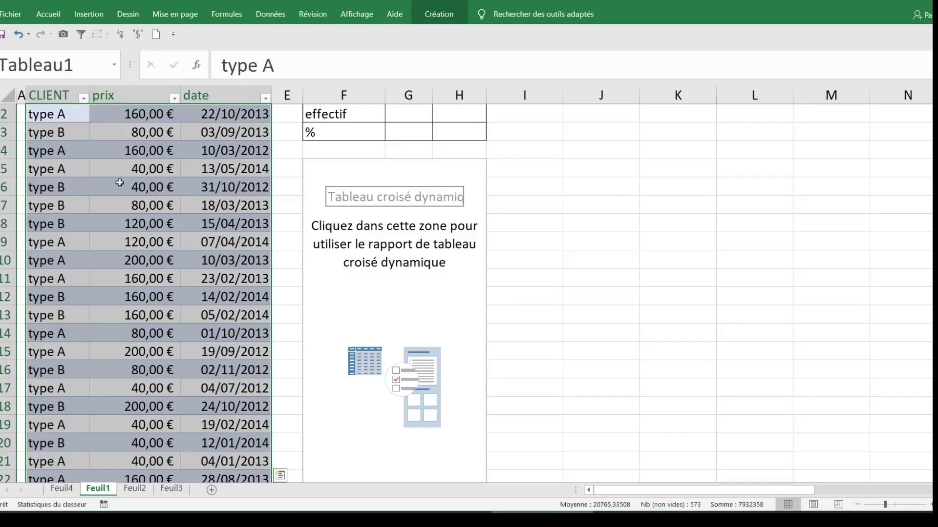
Step: Create a pivot table from Tableau1 on a new worksheet
click(146, 205)
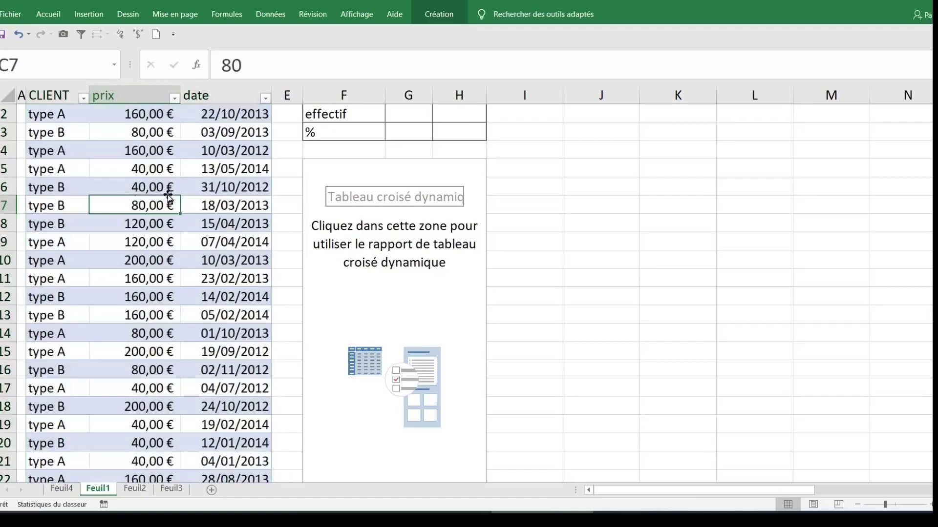
click(140, 169)
scroll(126, 241, up, 1)
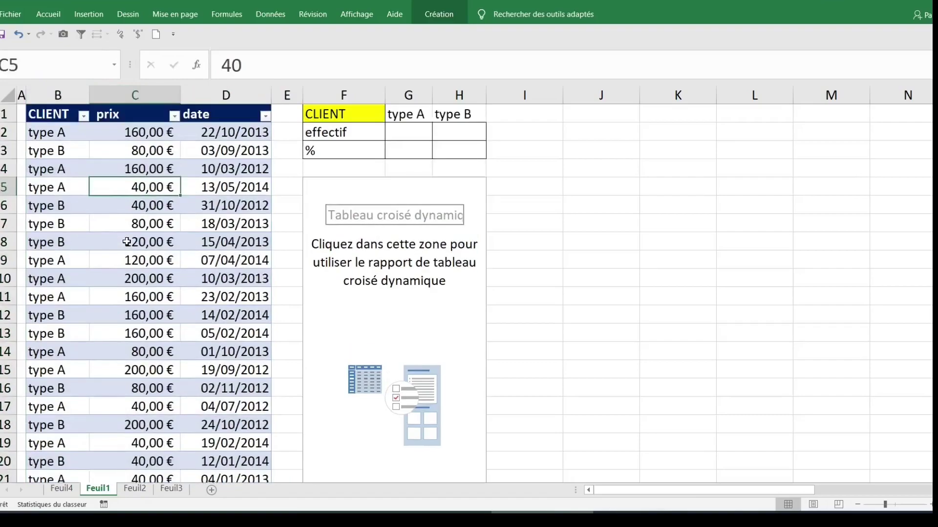
click(99, 16)
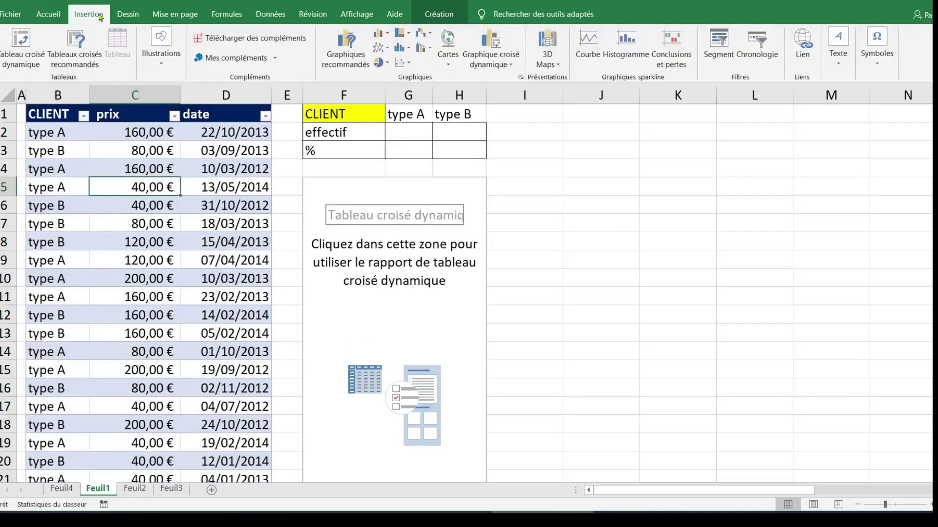
click(41, 41)
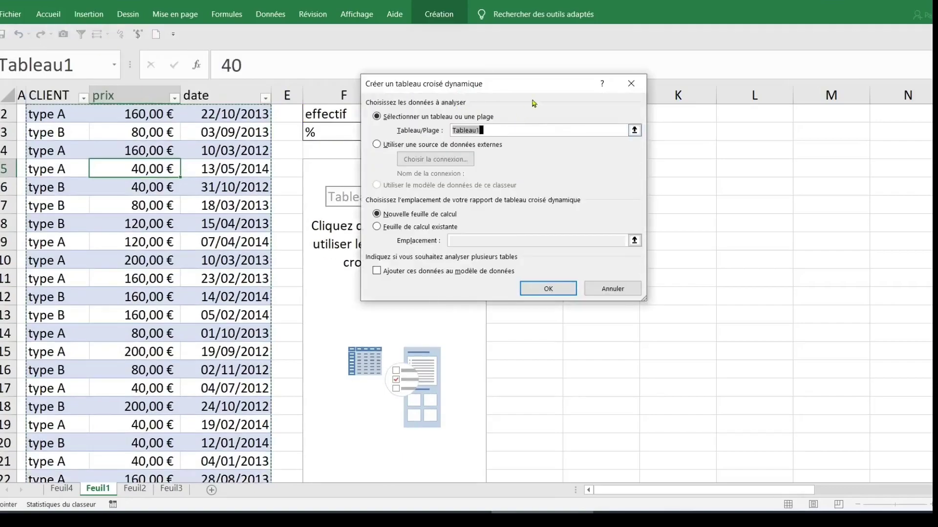
click(531, 291)
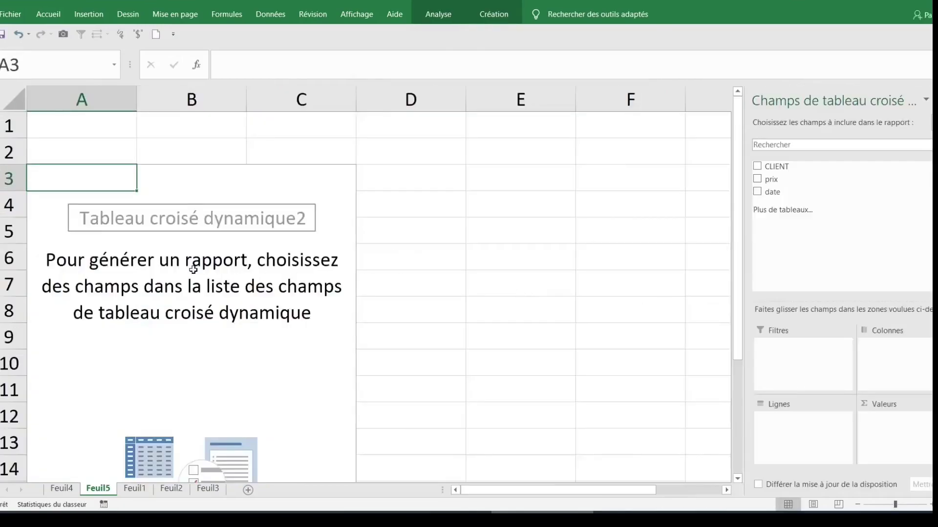
Step: Enable the classic pivot table layout (Disposition classique) in the pivot table's display options
click(160, 264)
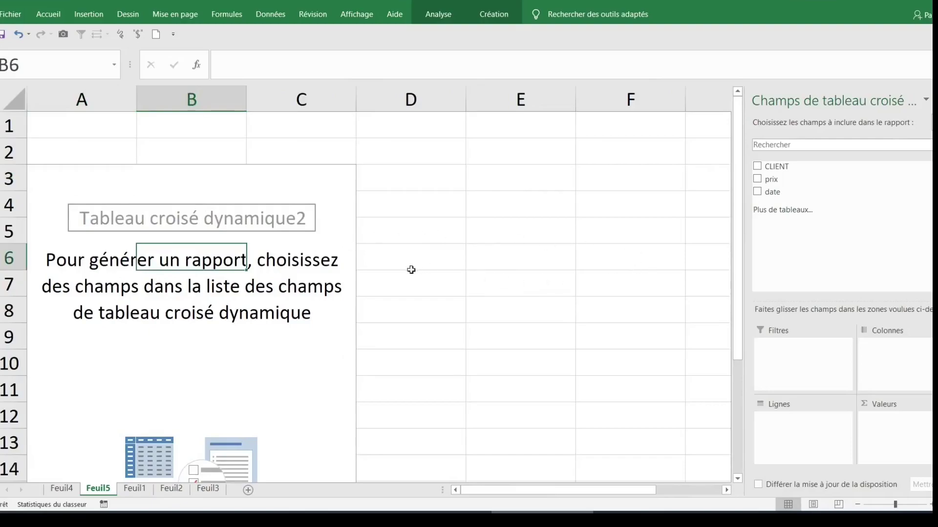
right_click(162, 255)
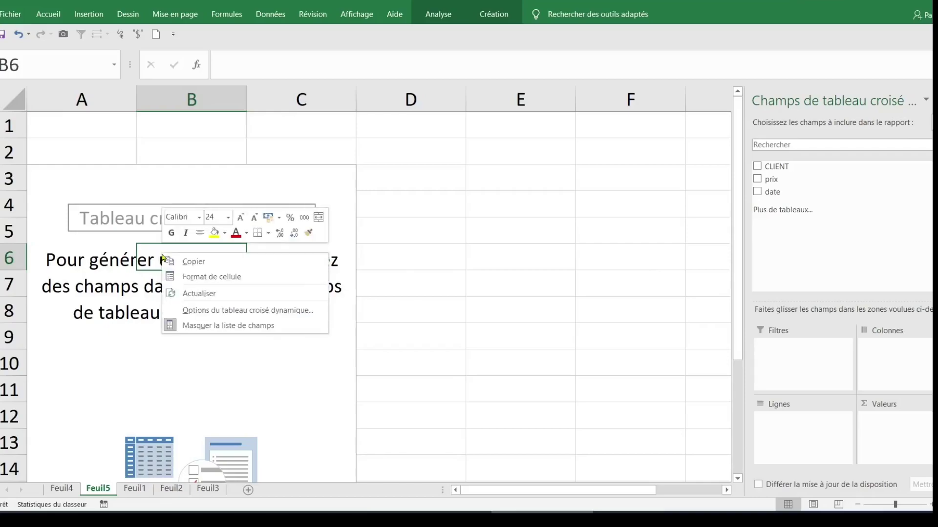
click(223, 311)
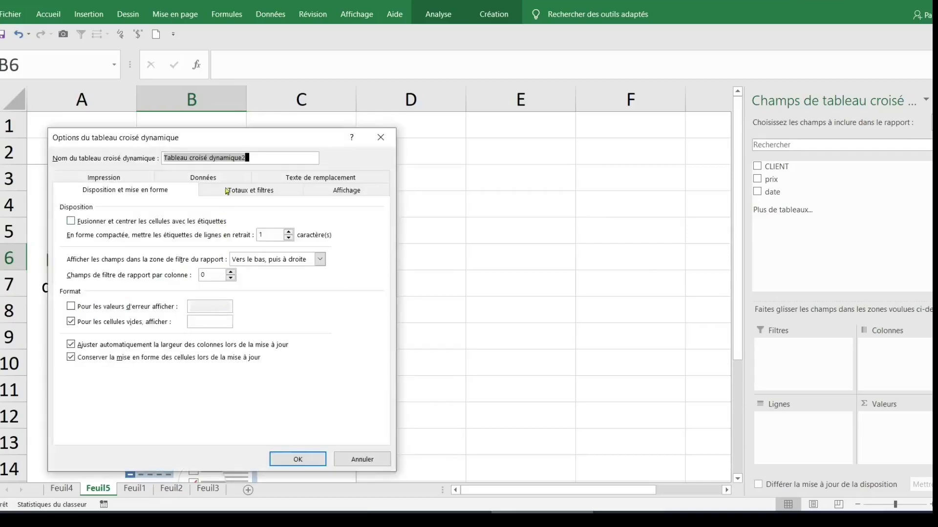
drag(236, 138, 434, 97)
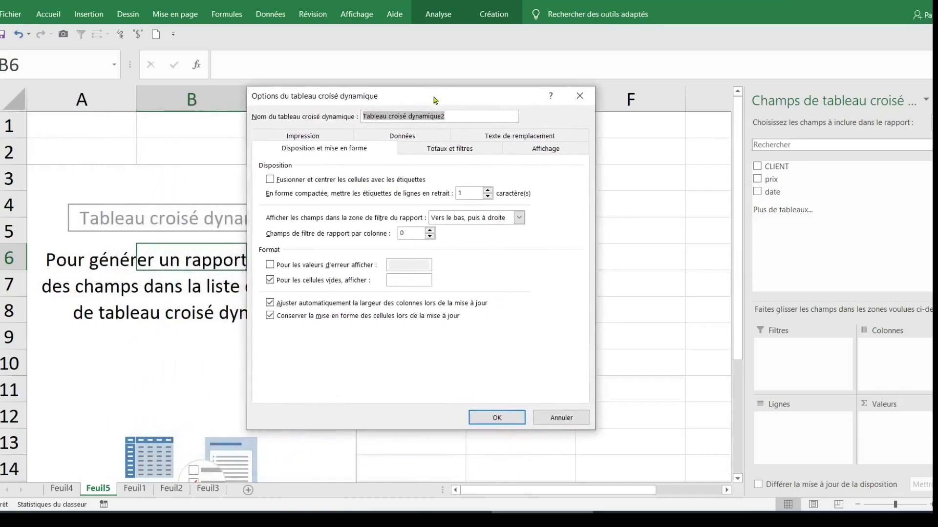
click(550, 148)
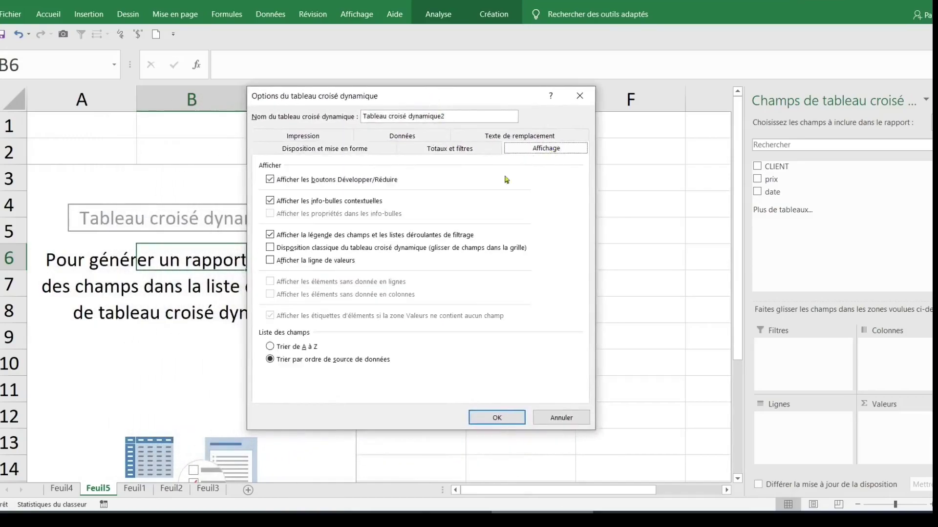
click(297, 252)
click(494, 419)
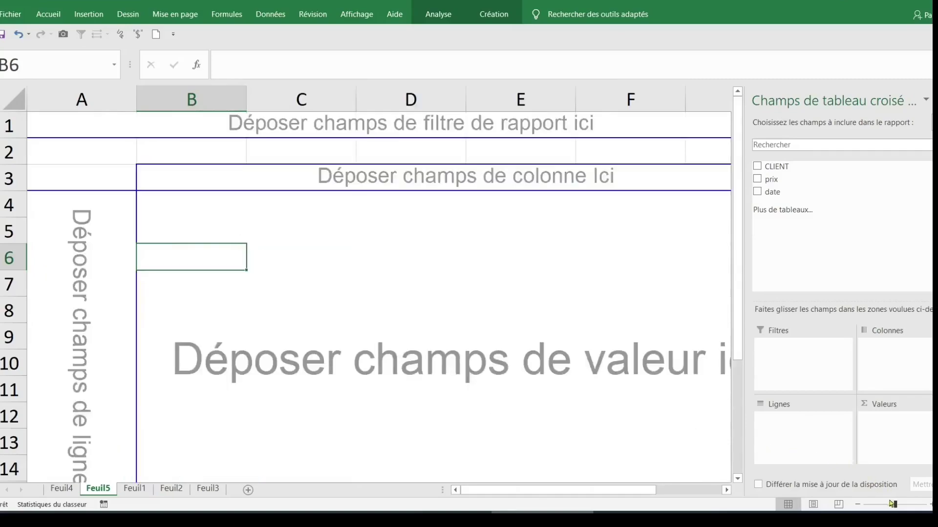
Step: Place the CLIENT field in the row area and the prix field in the value area of the pivot table
click(859, 505)
click(860, 505)
click(859, 506)
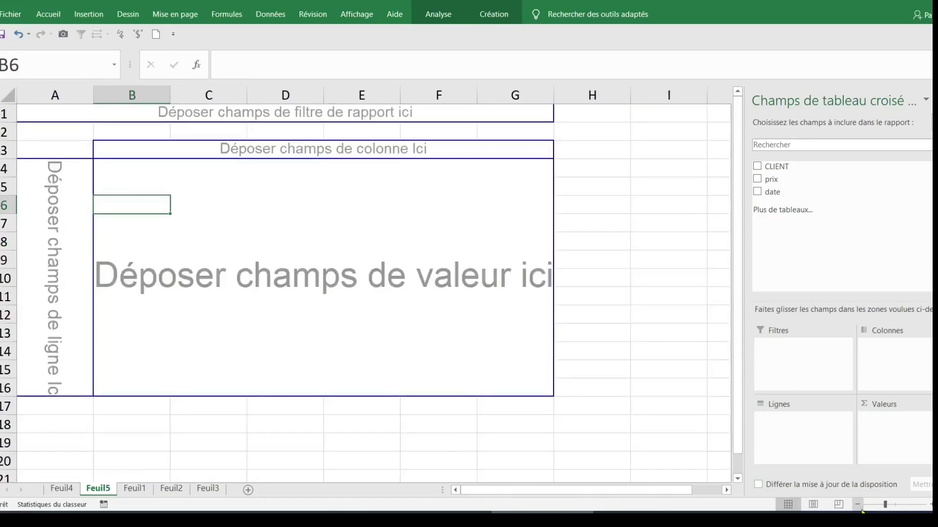
drag(835, 179, 344, 190)
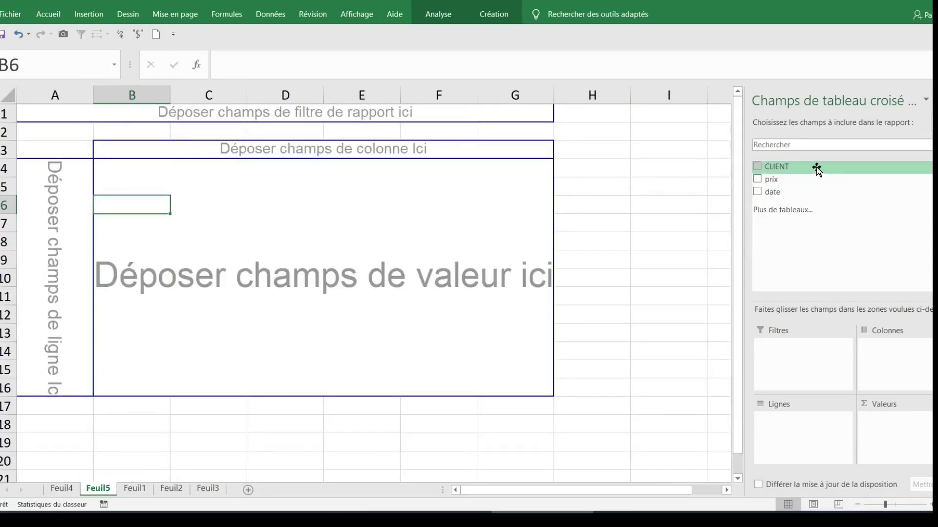
drag(817, 169, 44, 285)
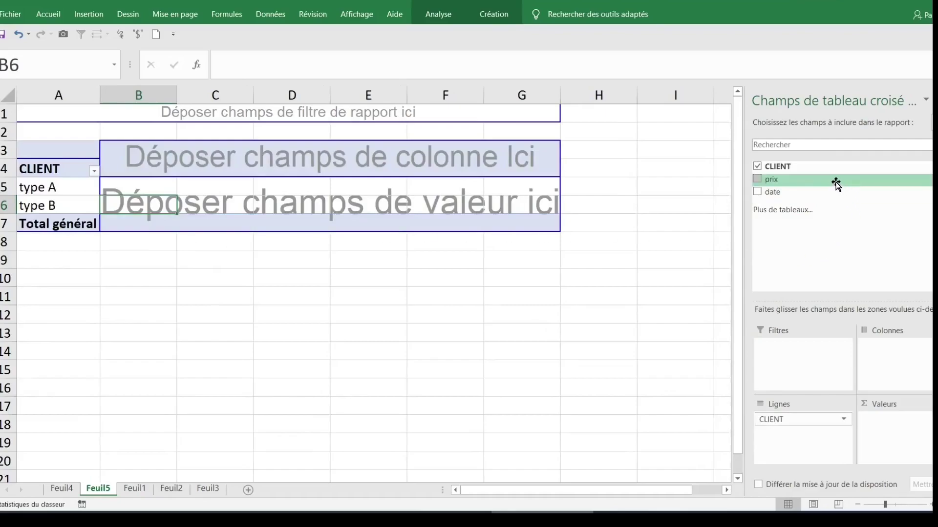
drag(836, 183, 377, 198)
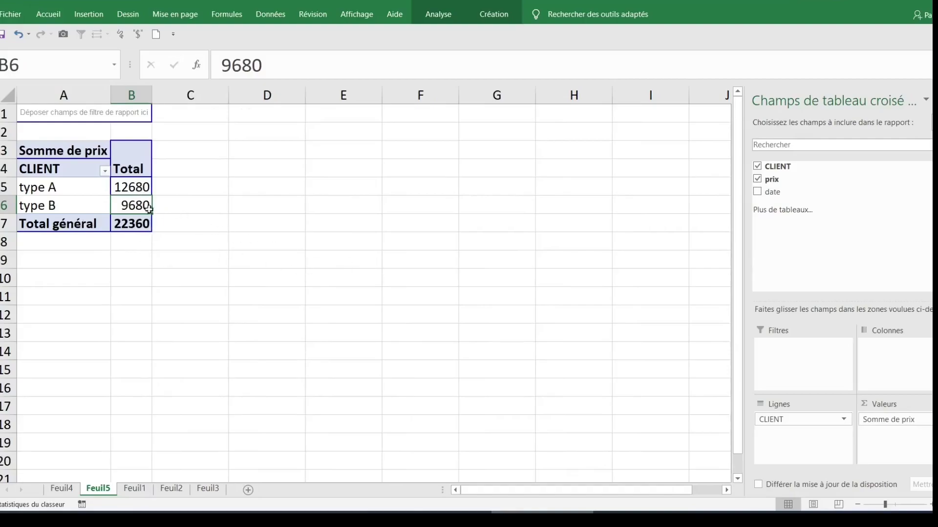
click(130, 185)
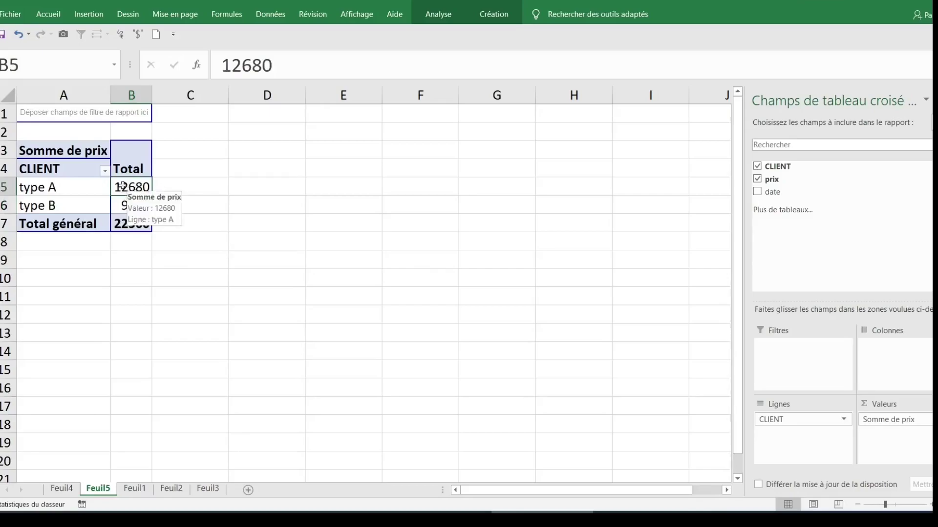
click(69, 156)
click(221, 194)
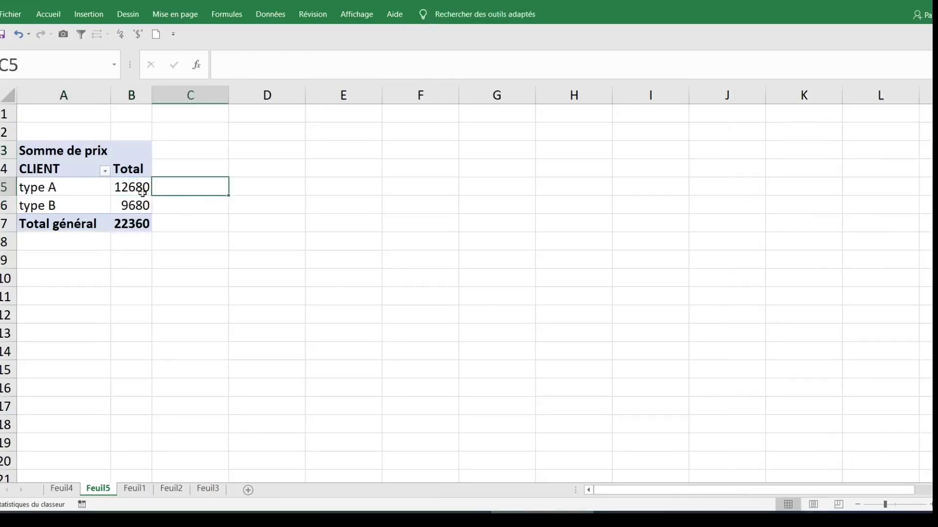
click(123, 188)
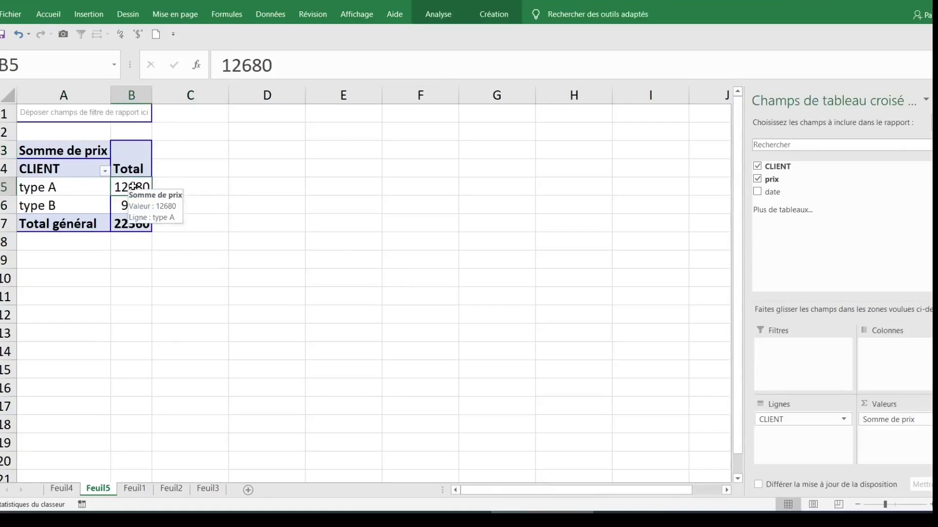
double_click(83, 154)
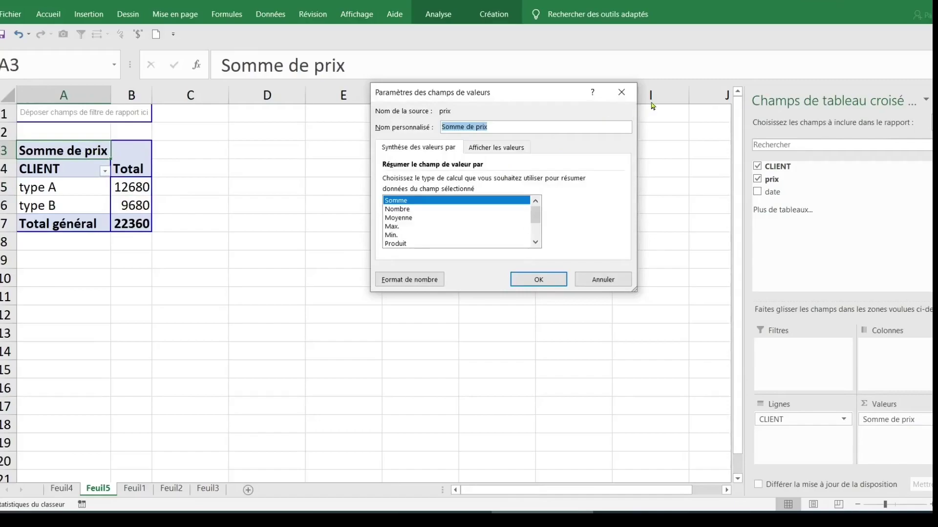
click(621, 93)
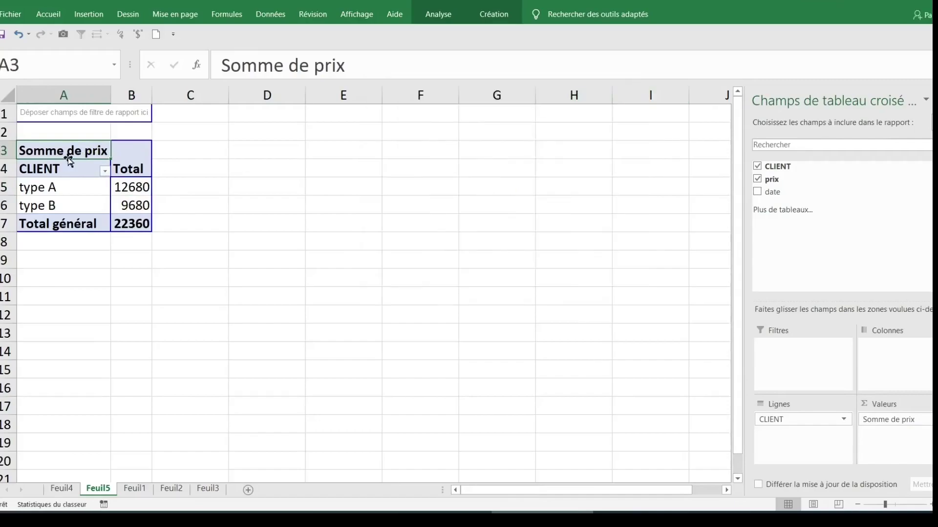
Step: Summarise the prix value field by Moyenne
double_click(66, 153)
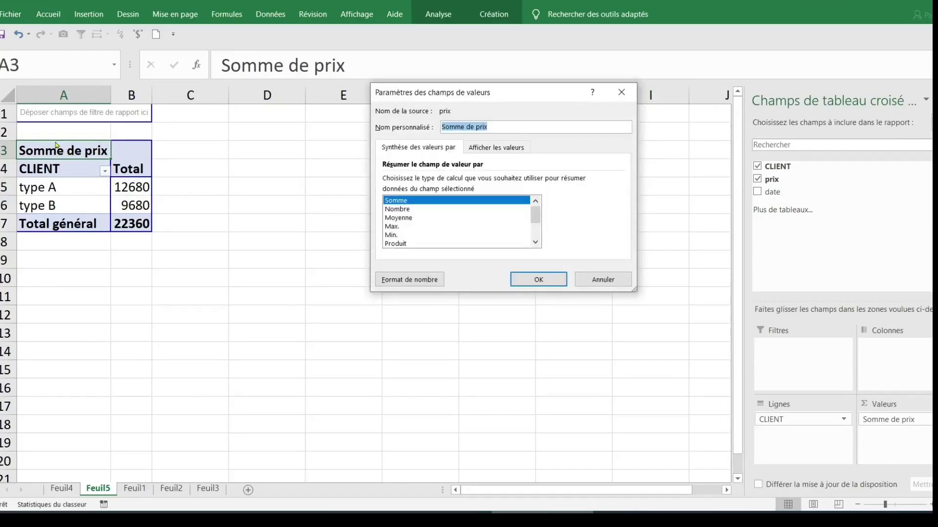
click(411, 218)
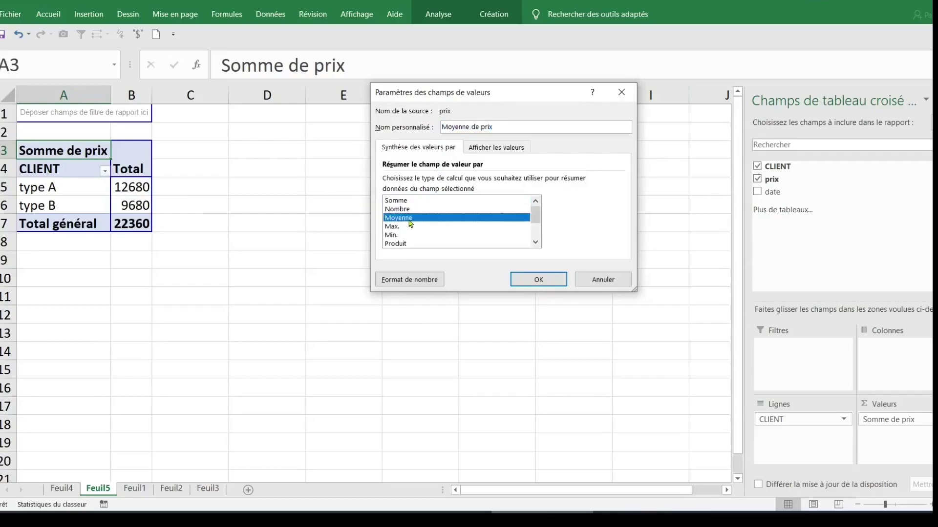
click(532, 279)
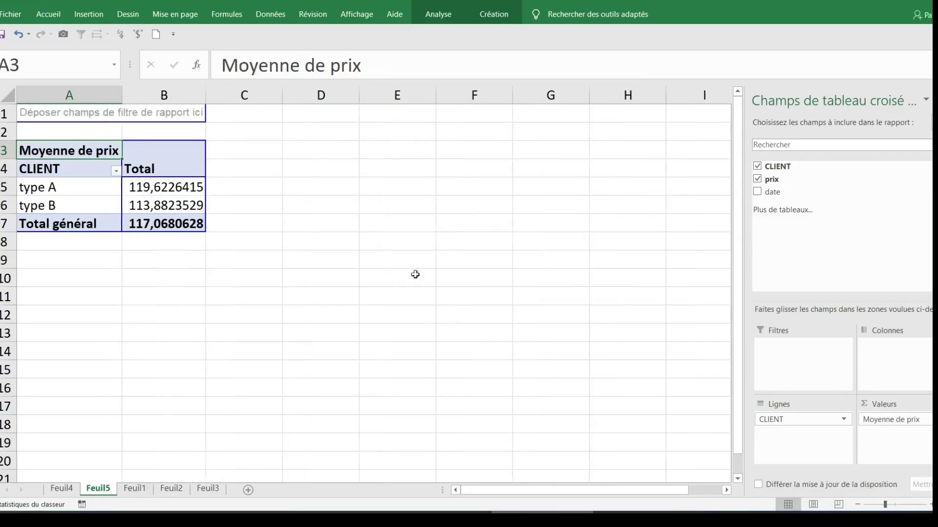
Step: Format the Moyenne de prix values as Nombre with 2 decimal places
click(176, 190)
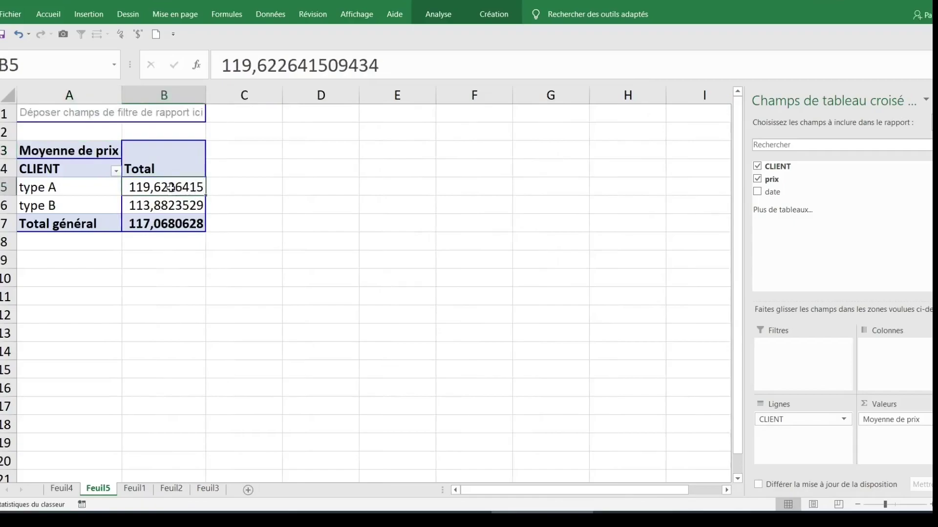
right_click(171, 189)
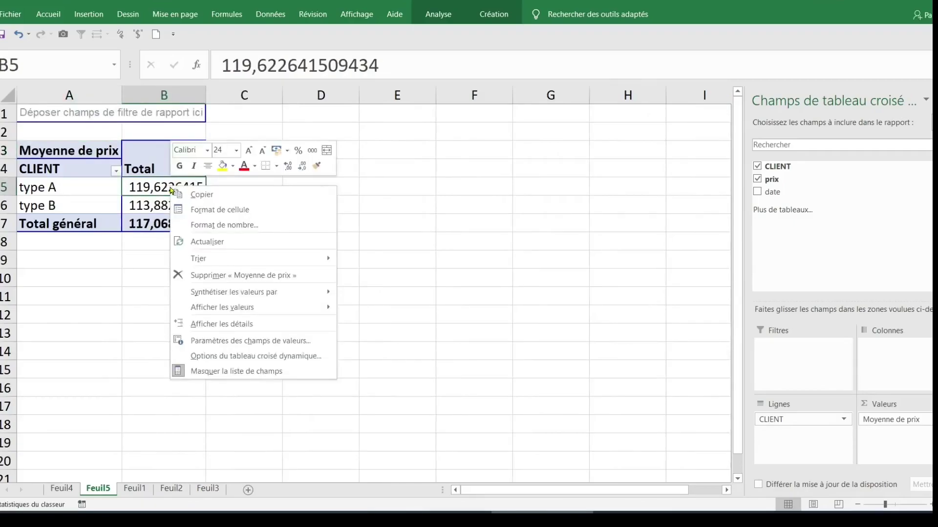
click(211, 226)
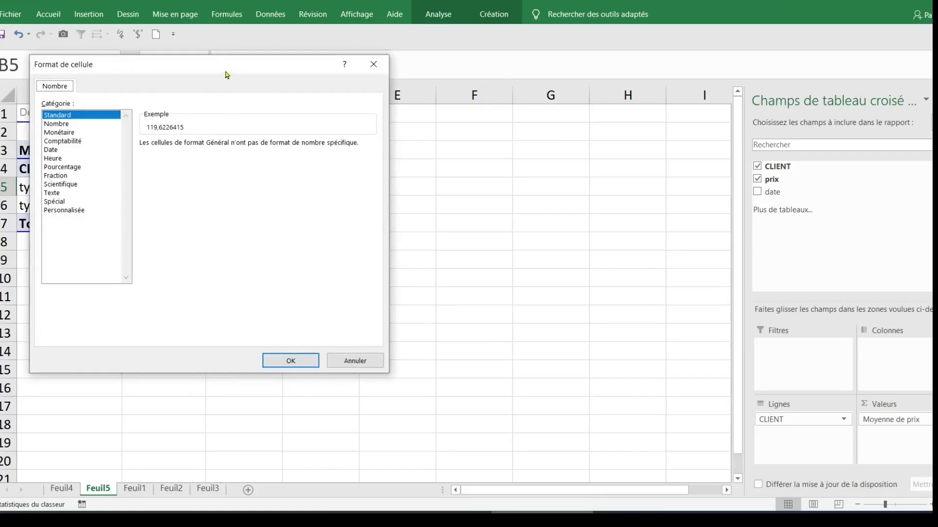
drag(226, 75, 560, 130)
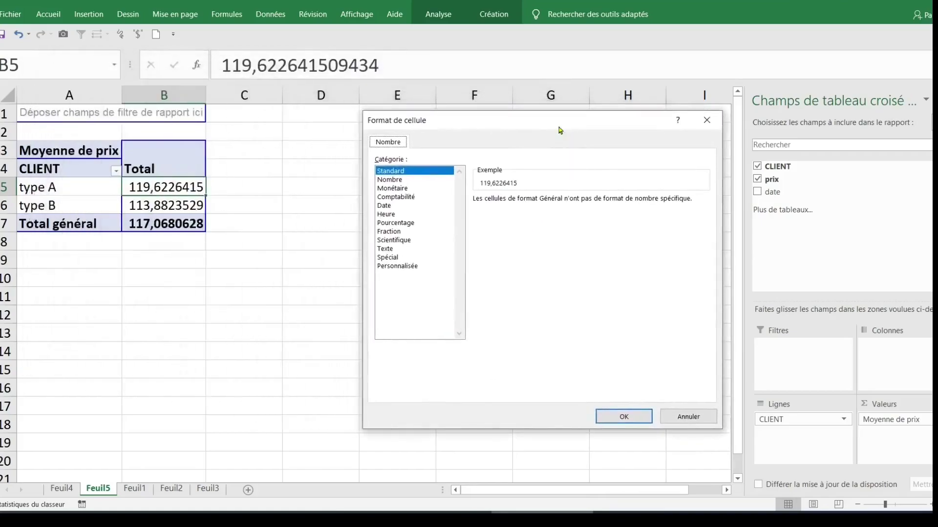
click(406, 181)
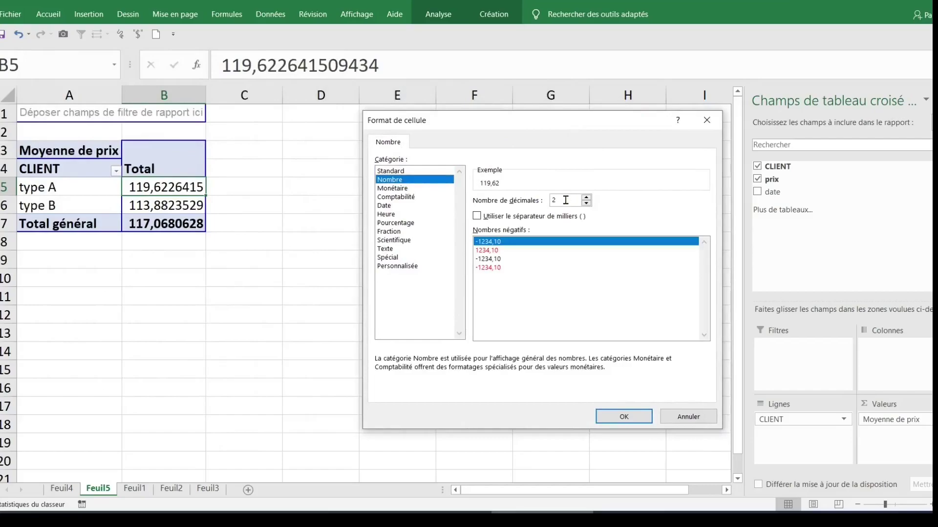
click(620, 416)
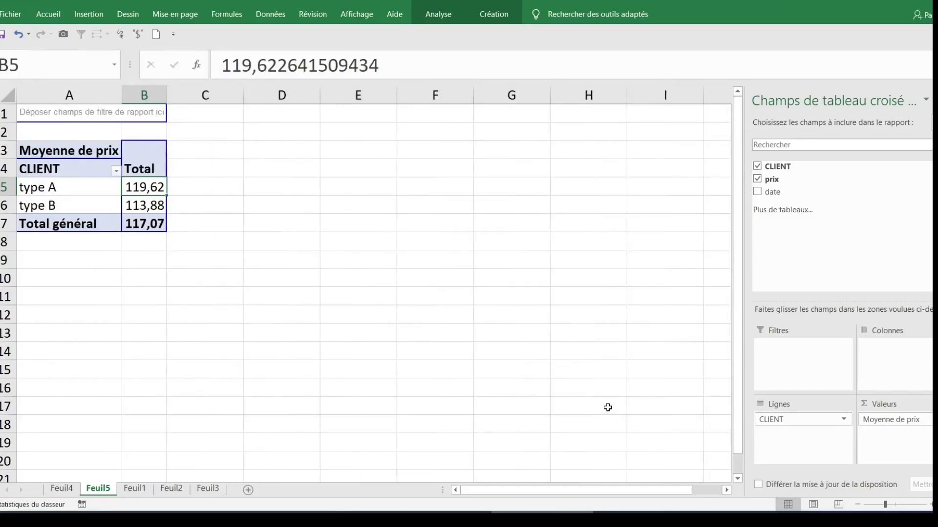
Step: Add the prix field to the pivot table's value area a second time, beside Moyenne de prix
click(98, 156)
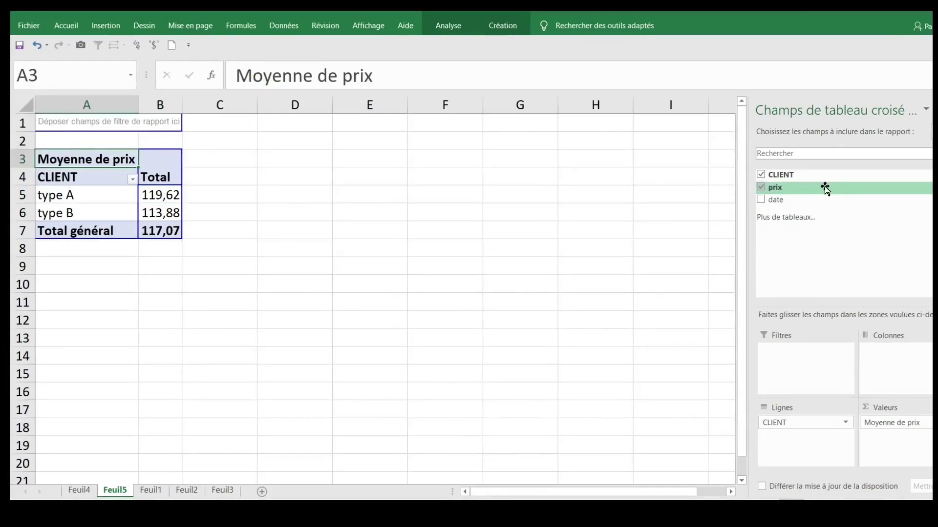
drag(825, 189, 162, 210)
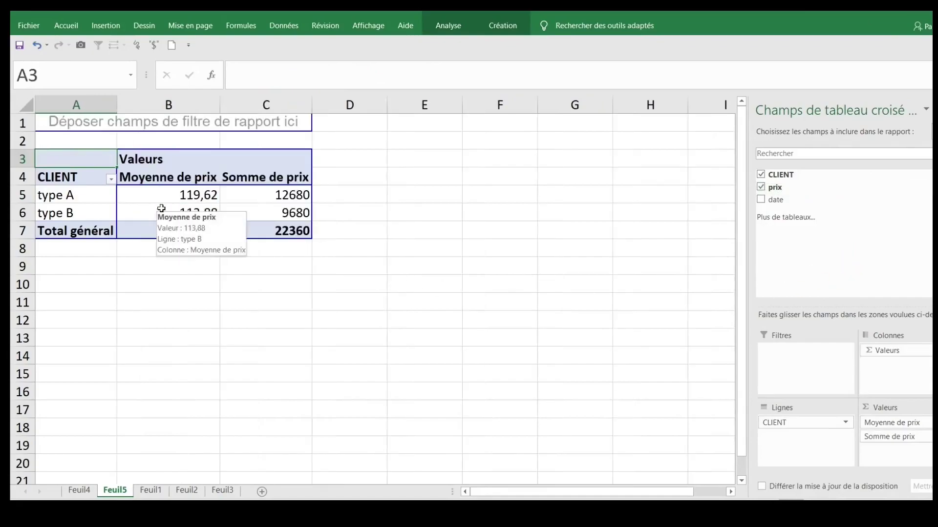
click(283, 177)
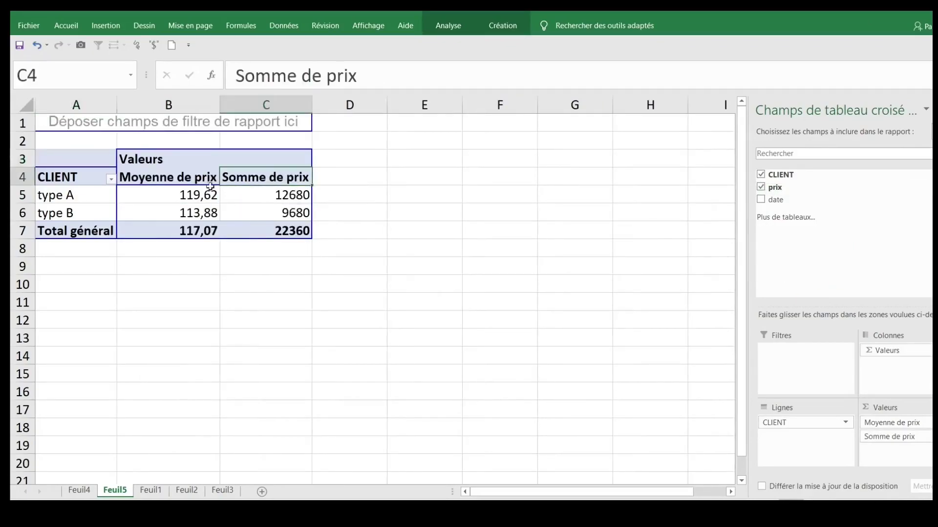
click(188, 180)
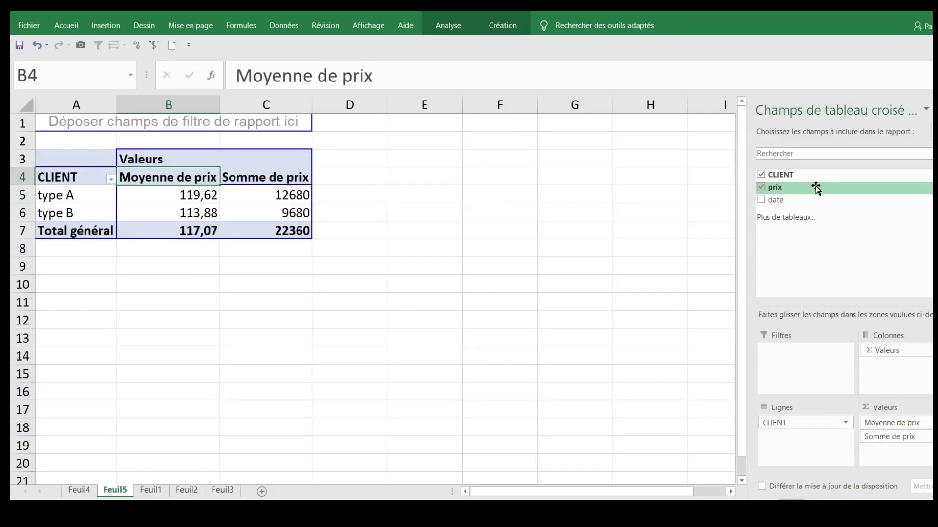
Step: Add the prix field to the pivot table's value area a third time and summarise the new column by Max
drag(816, 188, 257, 211)
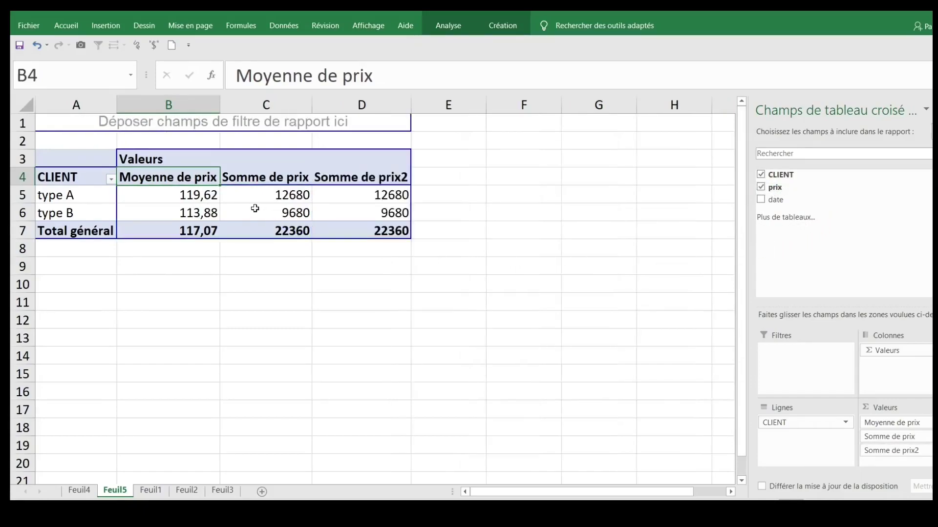
click(387, 174)
click(364, 177)
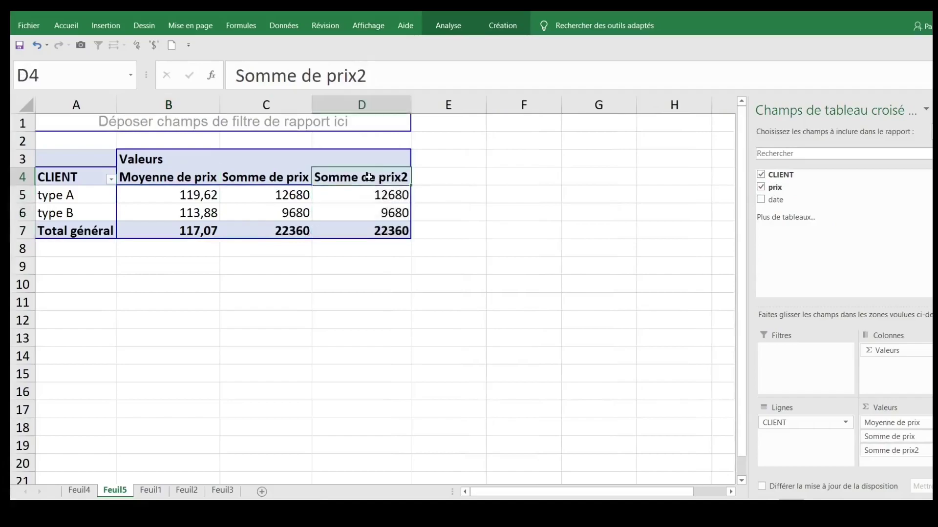
double_click(362, 177)
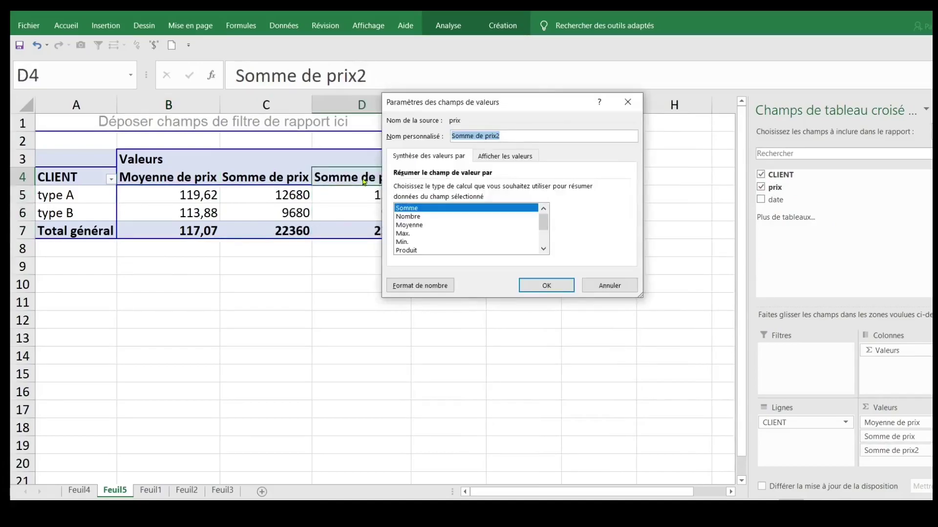
click(628, 102)
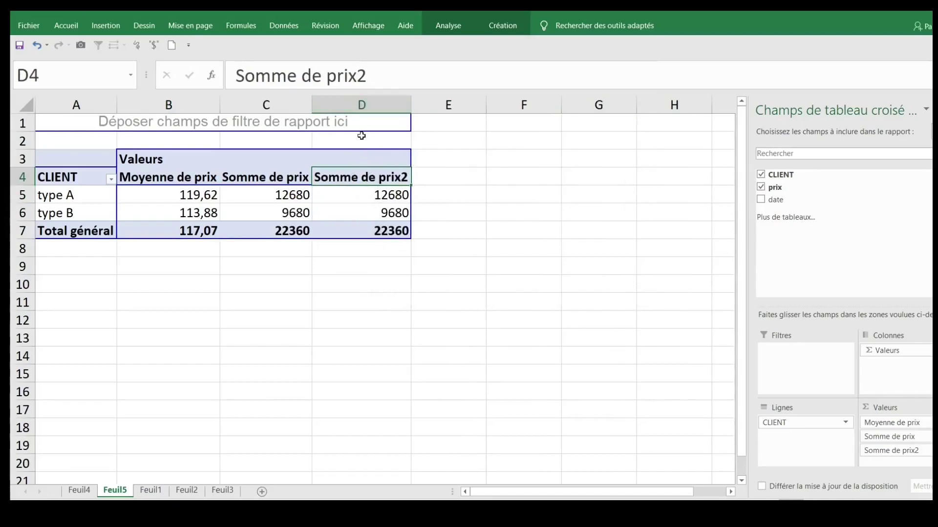
double_click(354, 180)
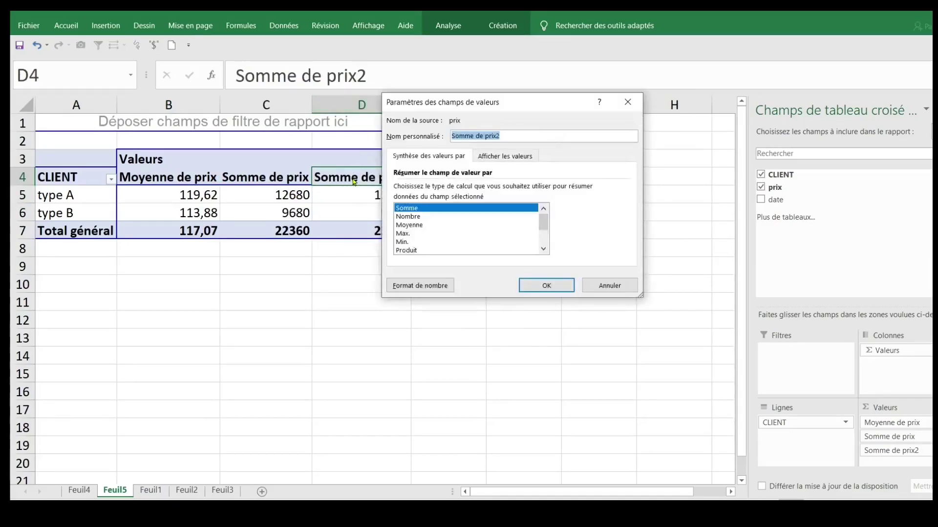
click(415, 234)
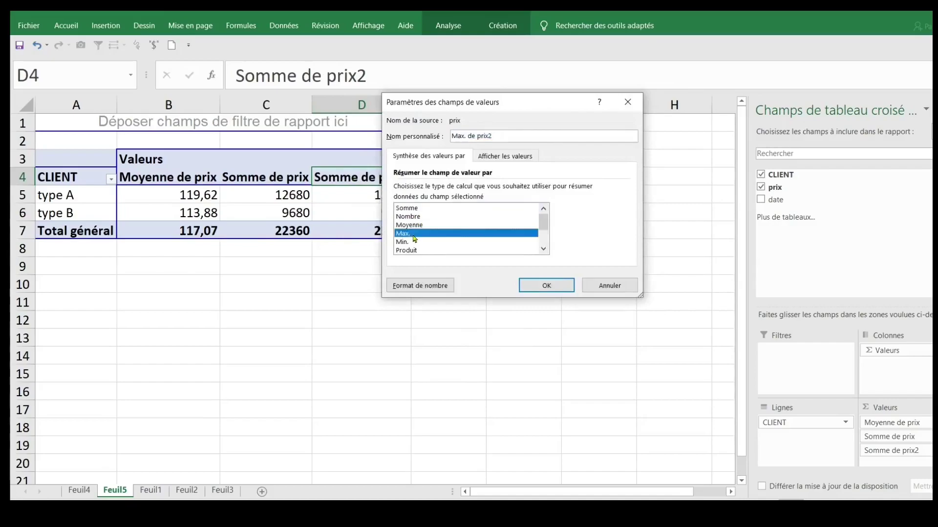
click(545, 284)
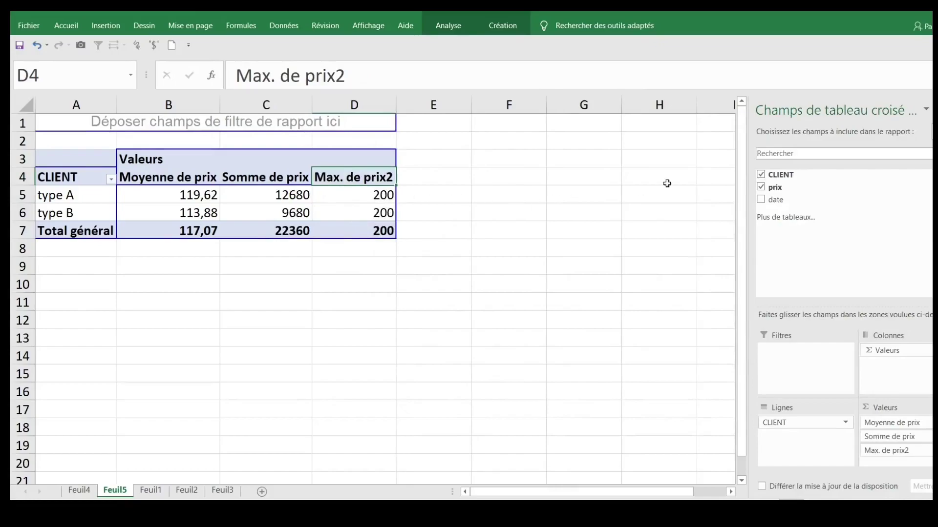
Step: Add the prix field to the value area once more and summarise that new column by Min
drag(799, 187, 375, 212)
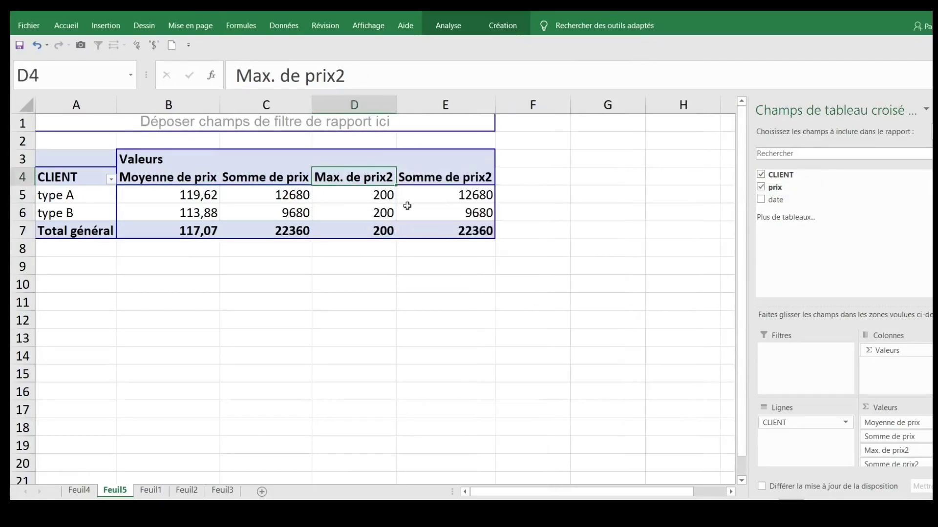
click(452, 177)
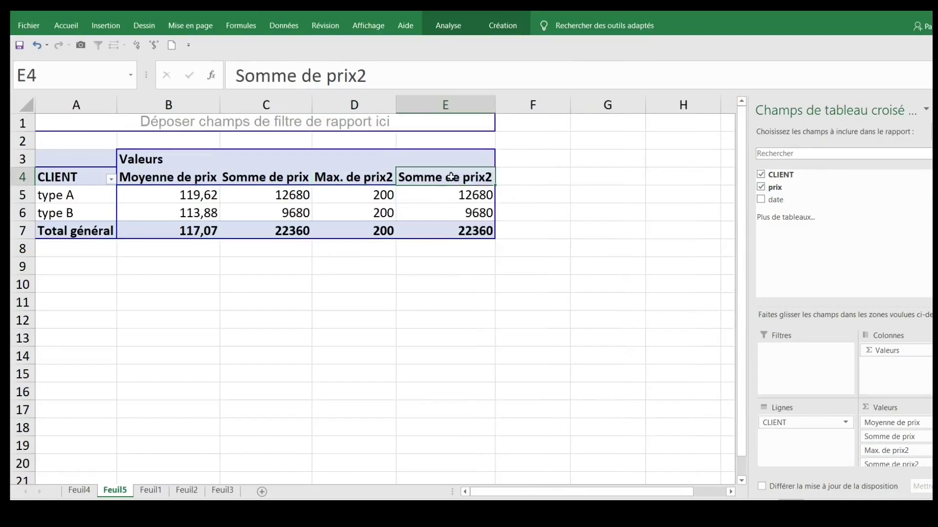
double_click(450, 177)
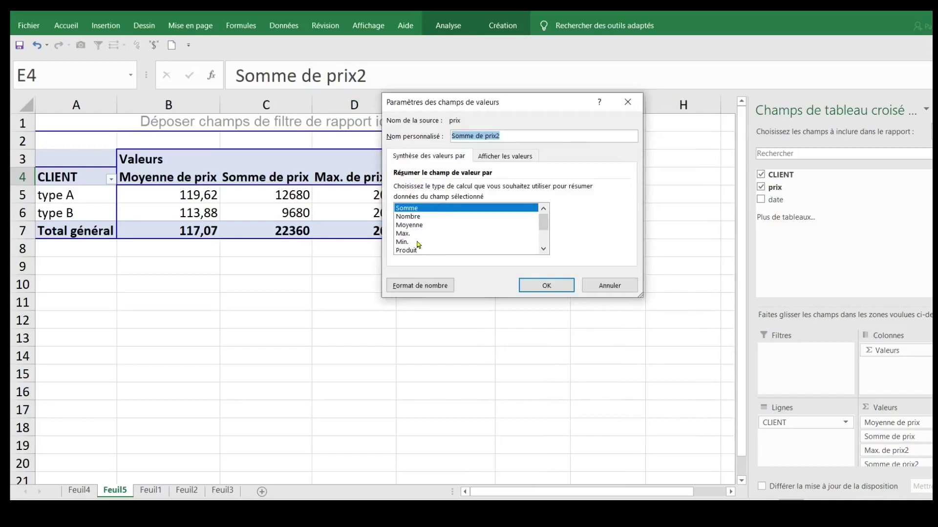
click(417, 242)
click(533, 290)
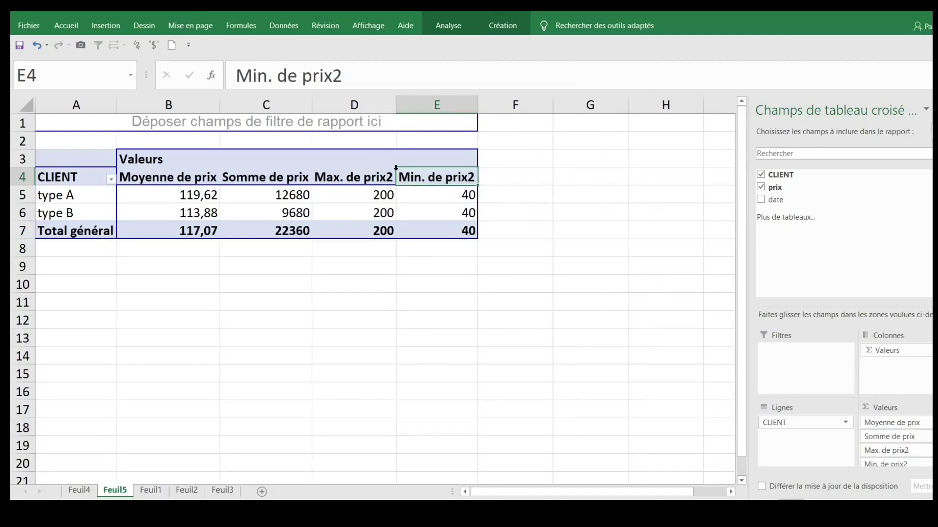
Step: Reorder the pivot table's value columns as Min, Max, Moyenne and Somme
drag(397, 169, 125, 168)
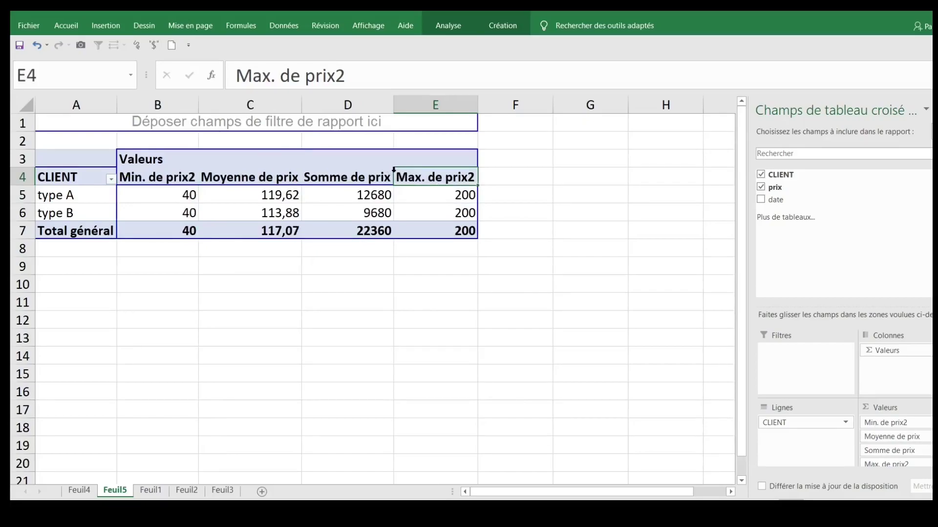
drag(419, 165, 199, 178)
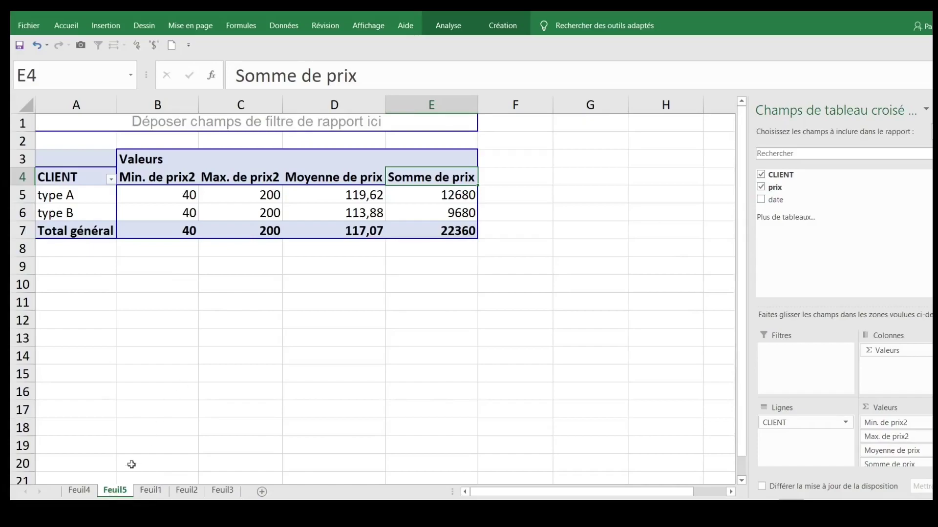
Step: Create a copy of sheet Feuil5 in the same workbook, placed before Feuil4
right_click(117, 497)
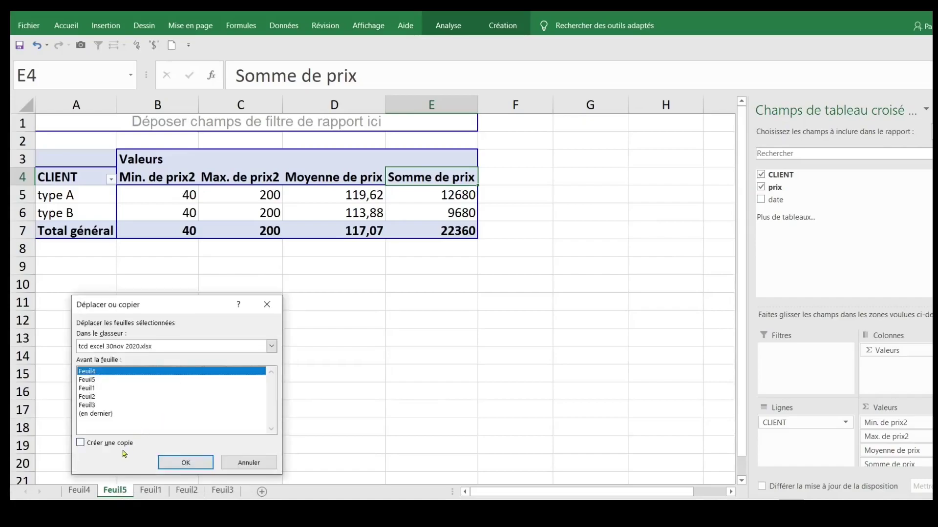
click(118, 448)
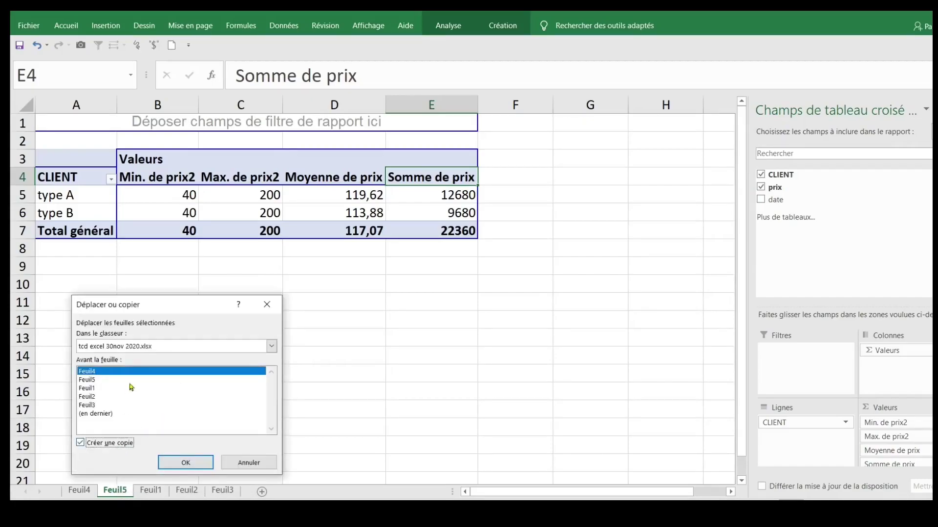
click(145, 348)
click(144, 348)
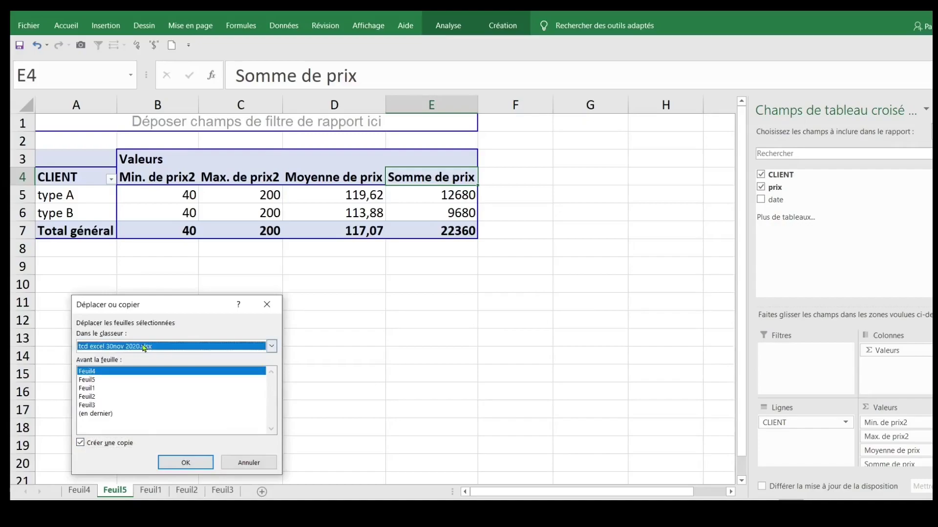
click(184, 462)
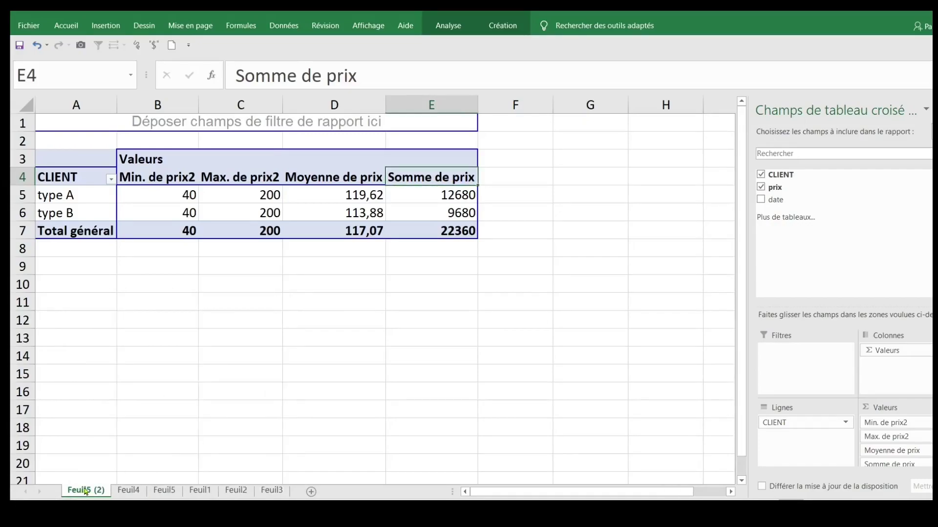
Step: Add the date field to the row area below CLIENT in the copied sheet's pivot table
click(225, 183)
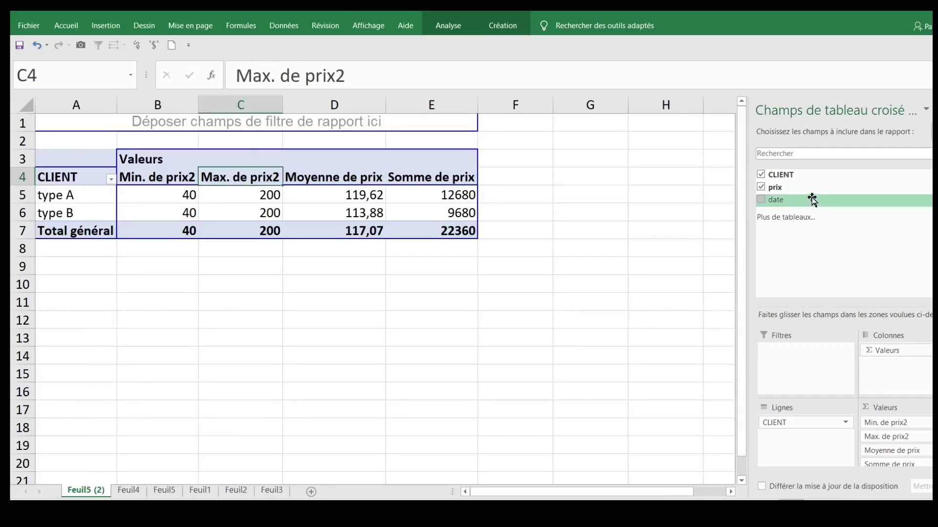
drag(811, 199, 779, 445)
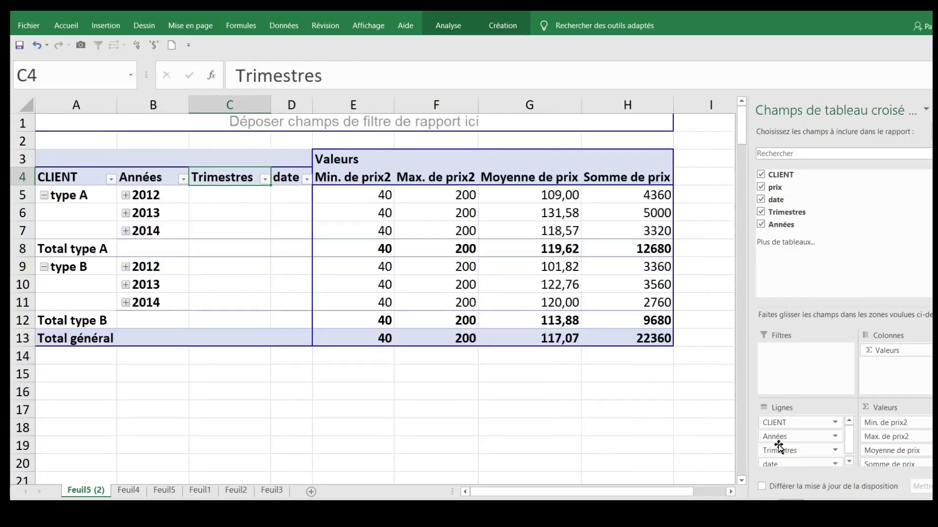
Step: Move CLIENT to the column area and replace the four value fields with a single sum of prix
click(800, 424)
drag(800, 424, 555, 347)
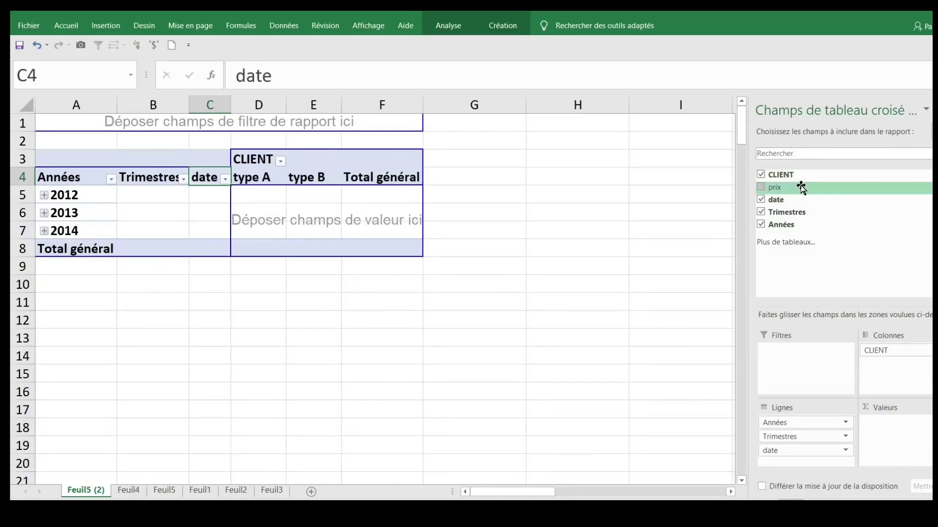
drag(801, 187, 910, 439)
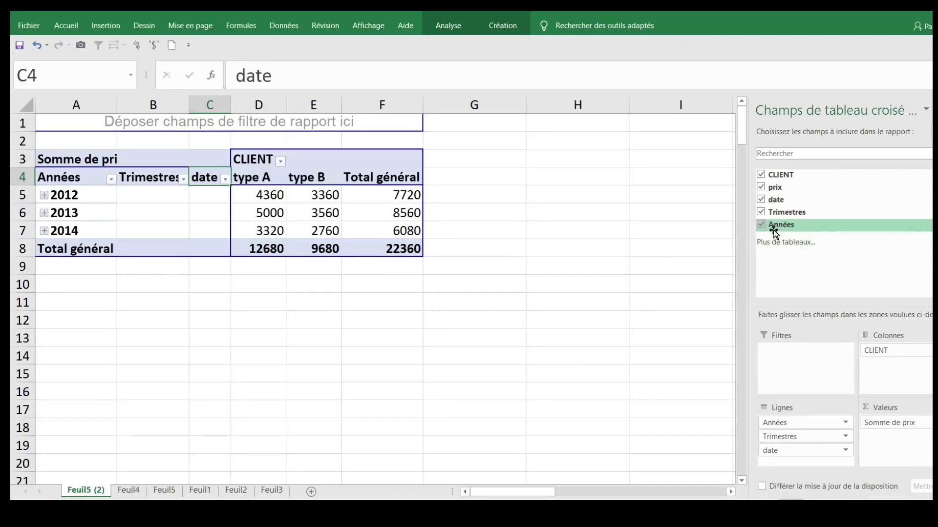
Step: Move the Années field to the report filter area, keeping the filter on (Tous)
drag(795, 224, 796, 361)
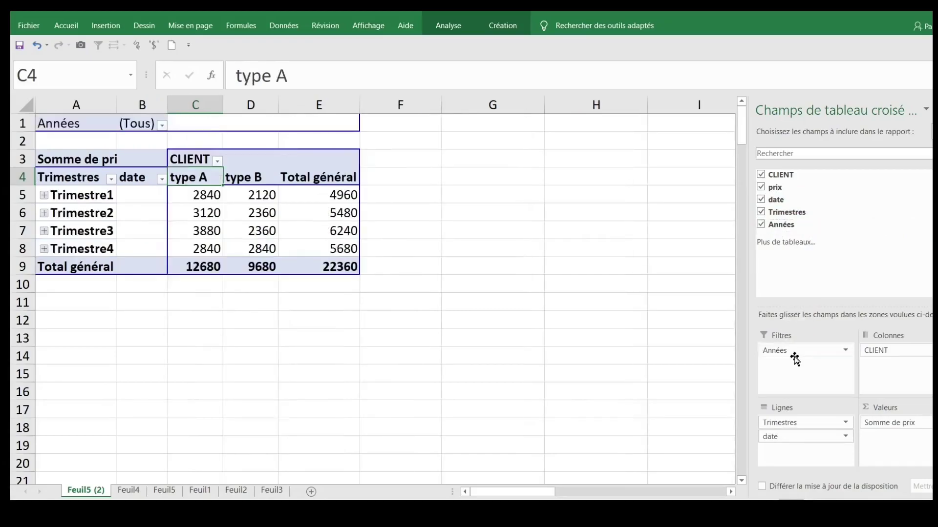
click(162, 125)
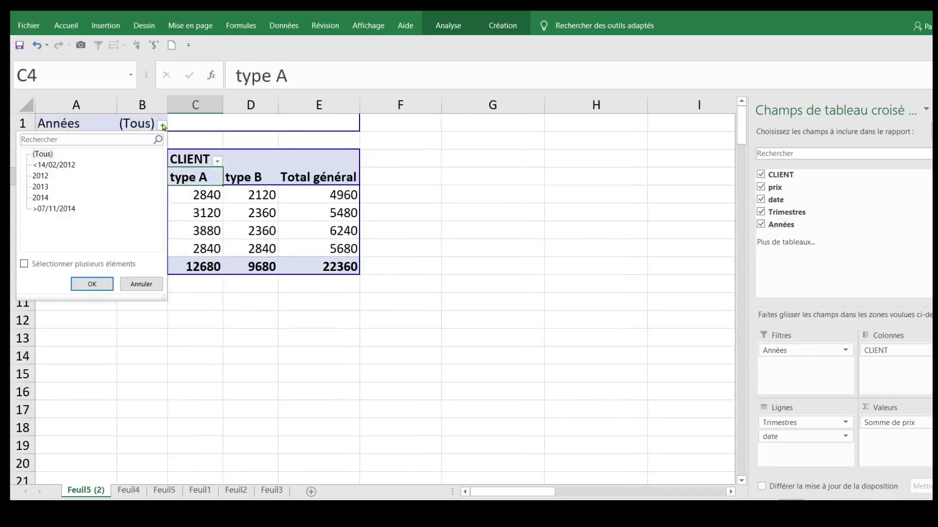
click(93, 284)
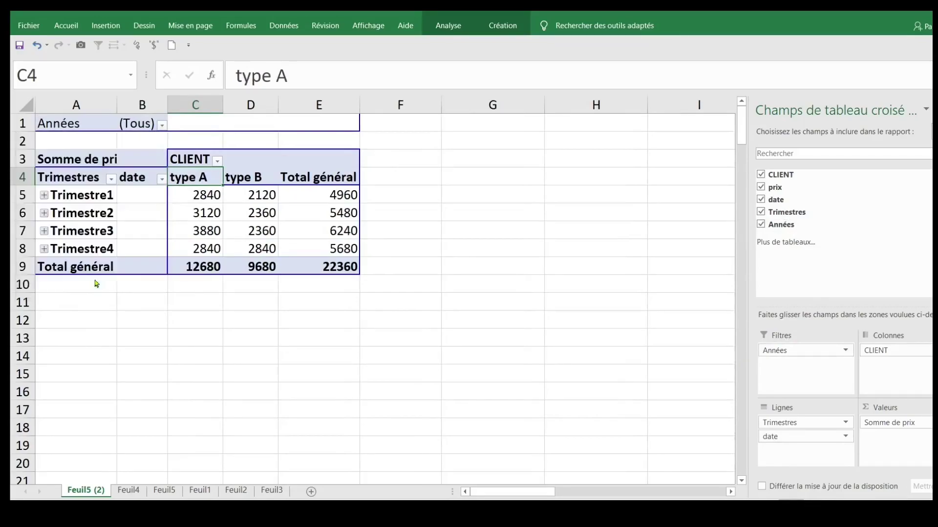
Step: Expand Trimestre1, Trimestre2, Trimestre3 and Trimestre4 to show their months
click(44, 195)
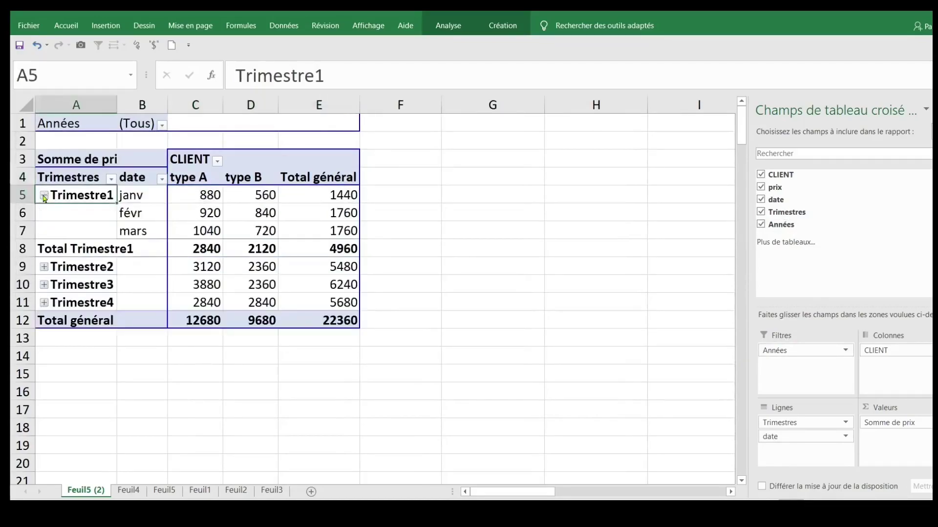
click(44, 267)
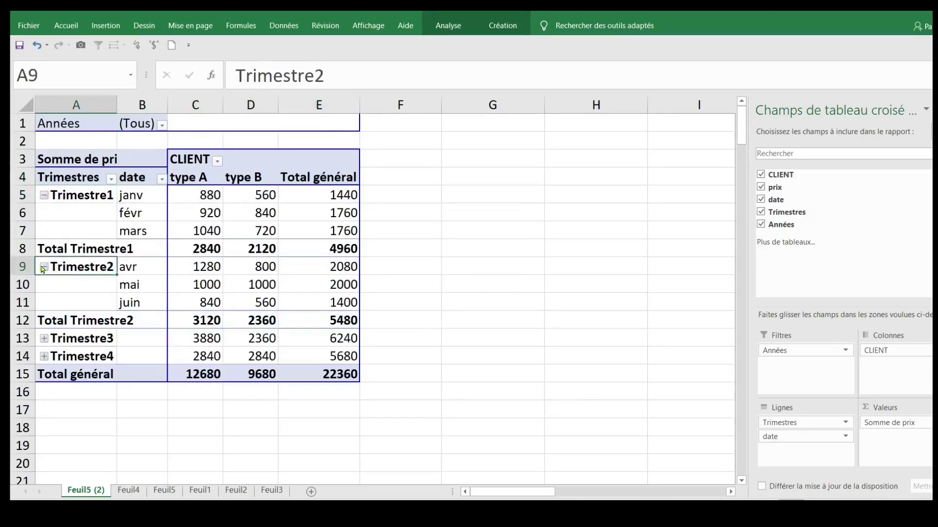
click(45, 339)
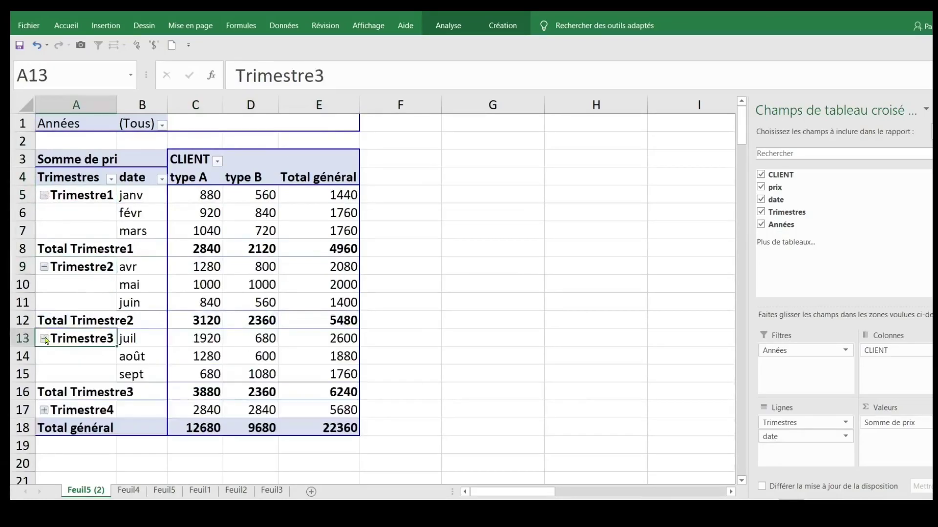
click(44, 410)
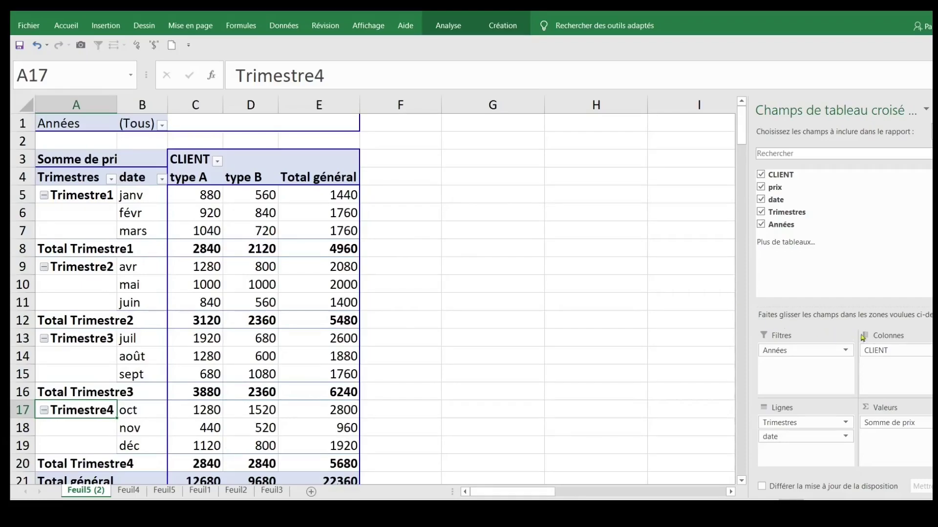
Step: Rearrange the pivot table with CLIENT in rows and Trimestres in columns, and remove the date field
mouse_move(888, 350)
mouse_down()
mouse_move(794, 461)
mouse_move(789, 449)
mouse_move(885, 400)
mouse_move(901, 361)
mouse_up()
drag(795, 426, 647, 349)
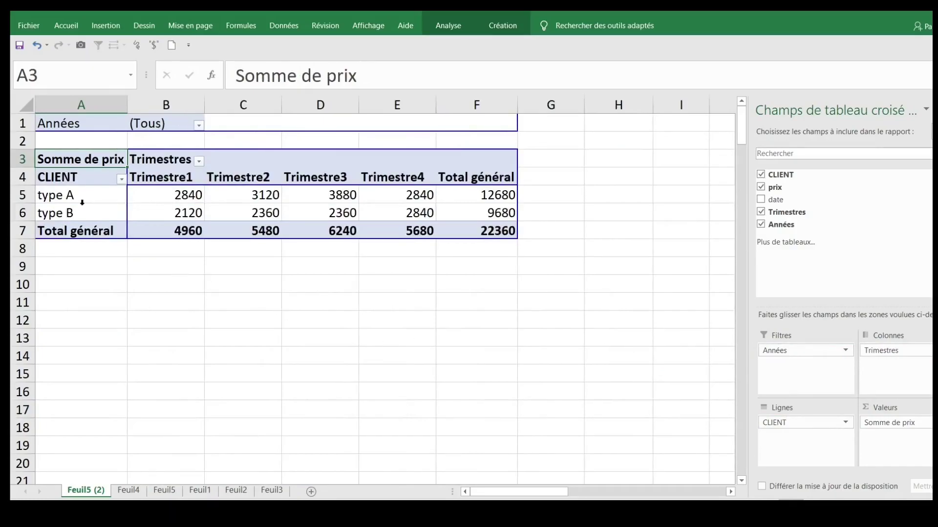
Step: Filter the pivot table by Années to show only 2012
drag(82, 203, 85, 195)
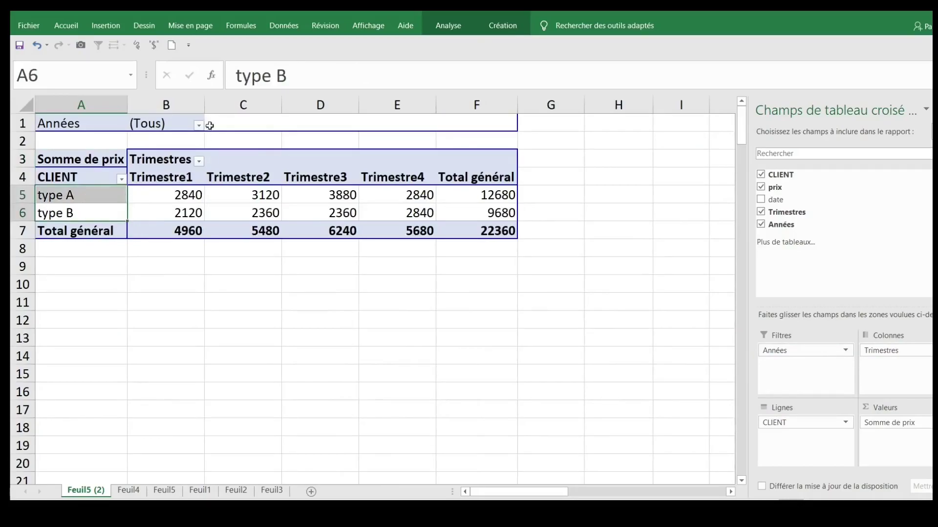
click(845, 351)
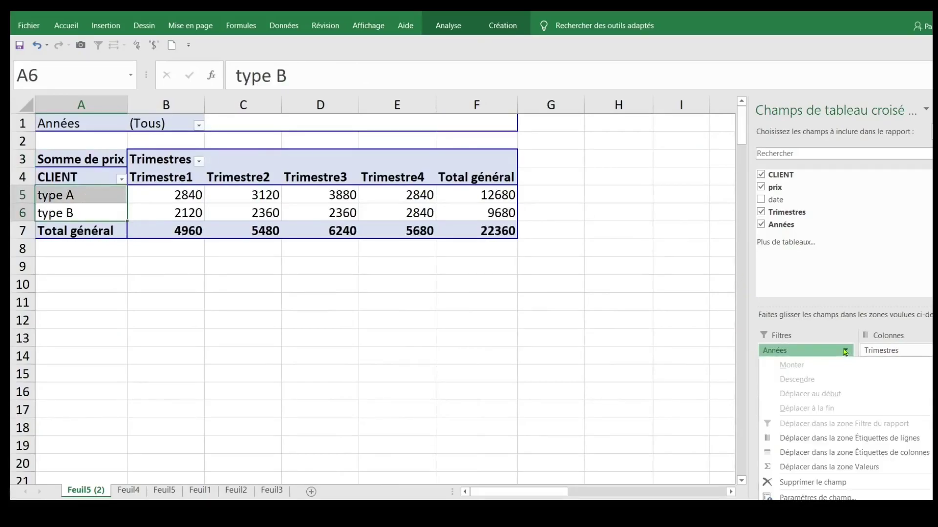
click(166, 122)
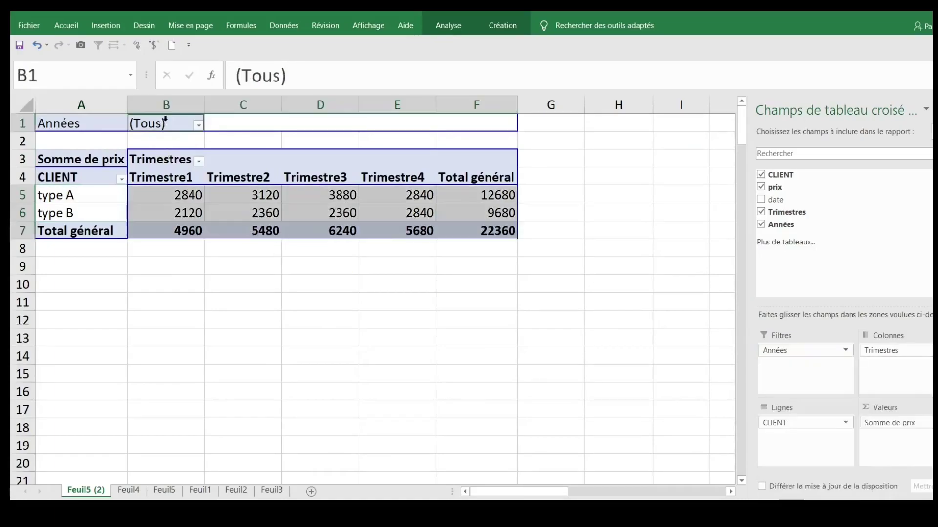
click(199, 125)
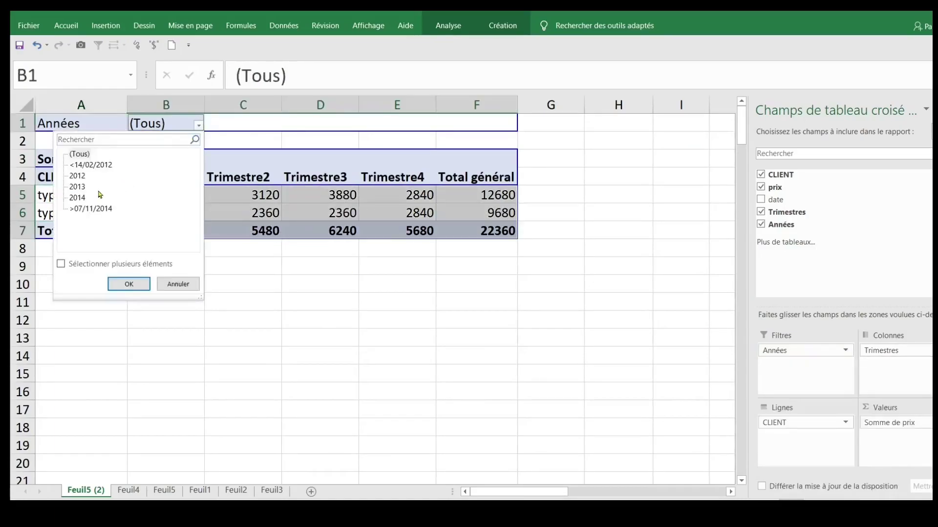
click(77, 176)
click(127, 283)
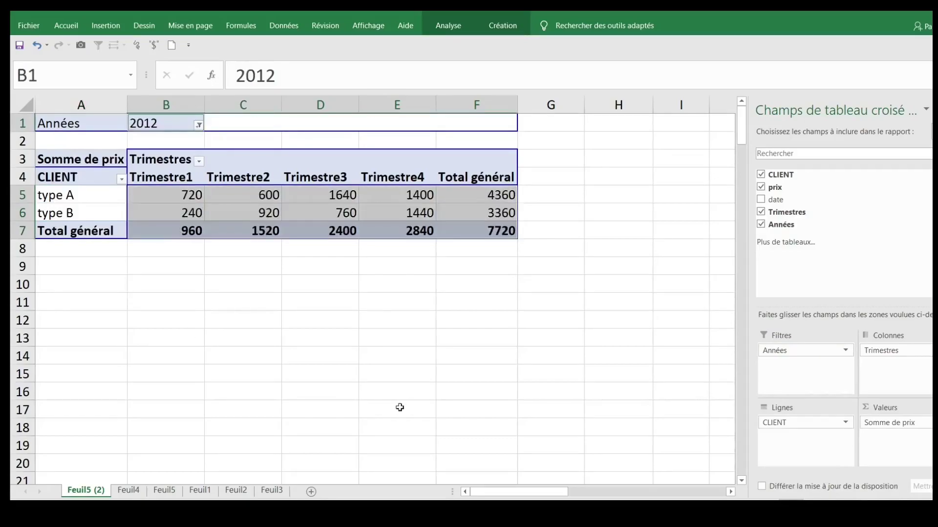
click(200, 126)
click(77, 187)
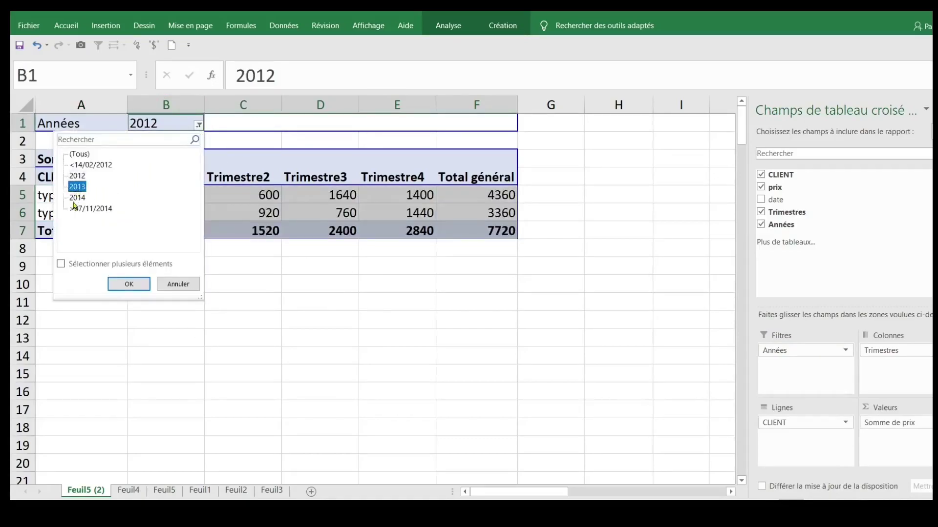
click(170, 286)
click(303, 314)
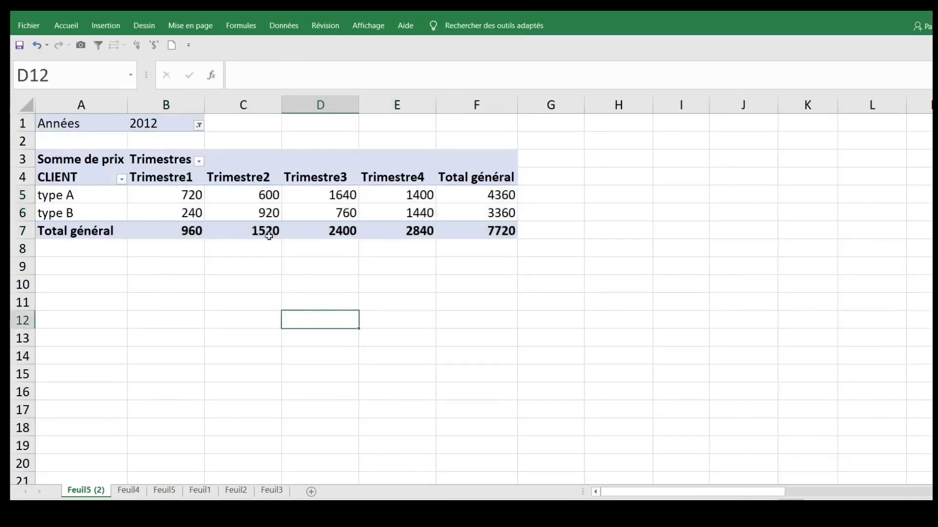
Step: Remove Trimestres from the pivot table and rearrange it with Années in rows and CLIENT in columns
click(209, 193)
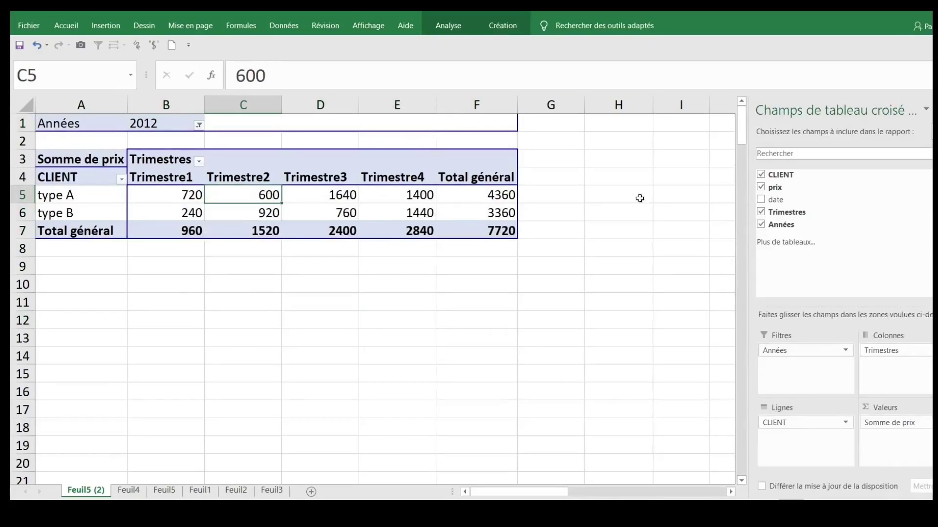
drag(805, 212, 518, 283)
click(761, 213)
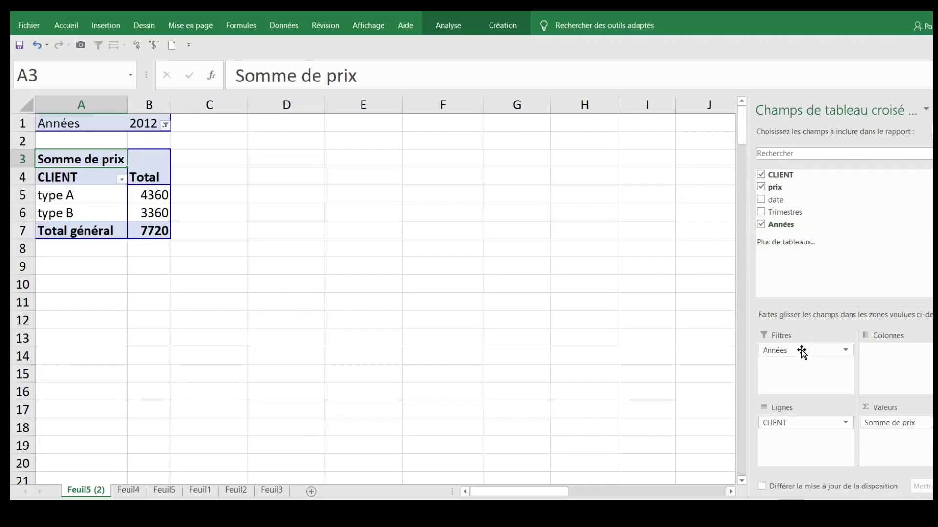
drag(801, 352, 900, 363)
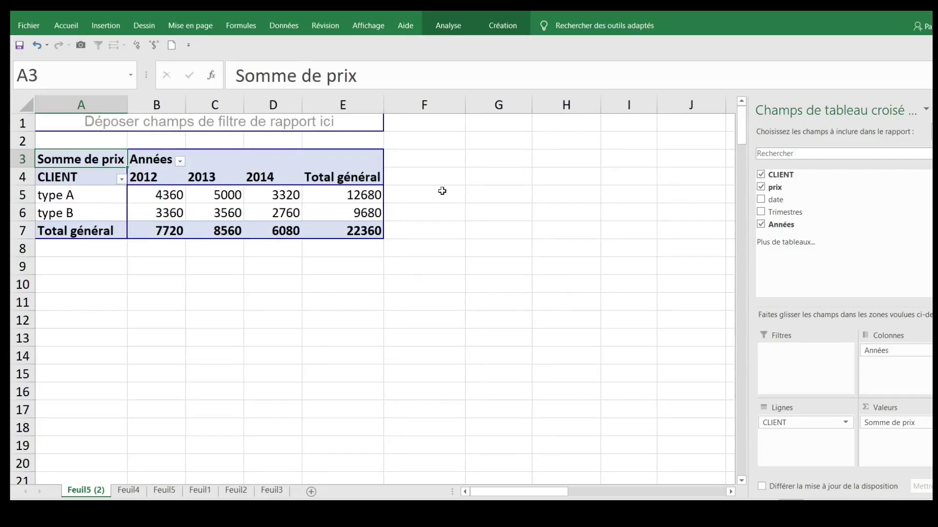
mouse_move(915, 355)
mouse_down()
mouse_move(830, 403)
mouse_move(790, 451)
mouse_move(906, 396)
mouse_move(927, 373)
mouse_move(917, 363)
mouse_up()
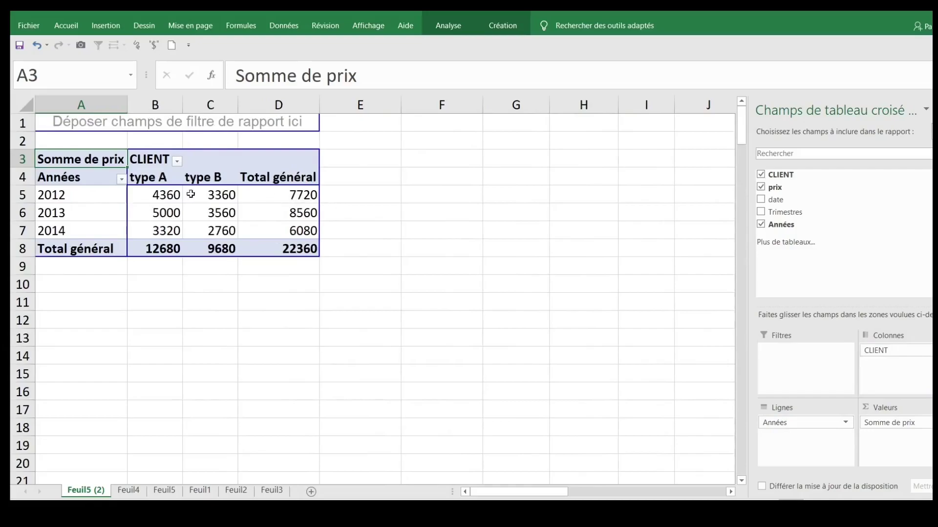
Step: Format the Somme de prix values as Monétaire with 2 decimals and the € symbol
click(228, 195)
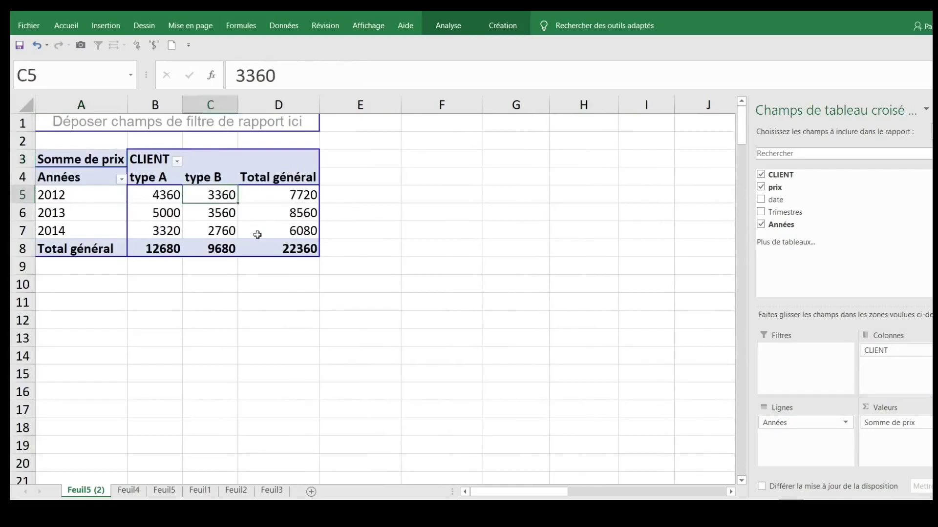
mouse_move(215, 195)
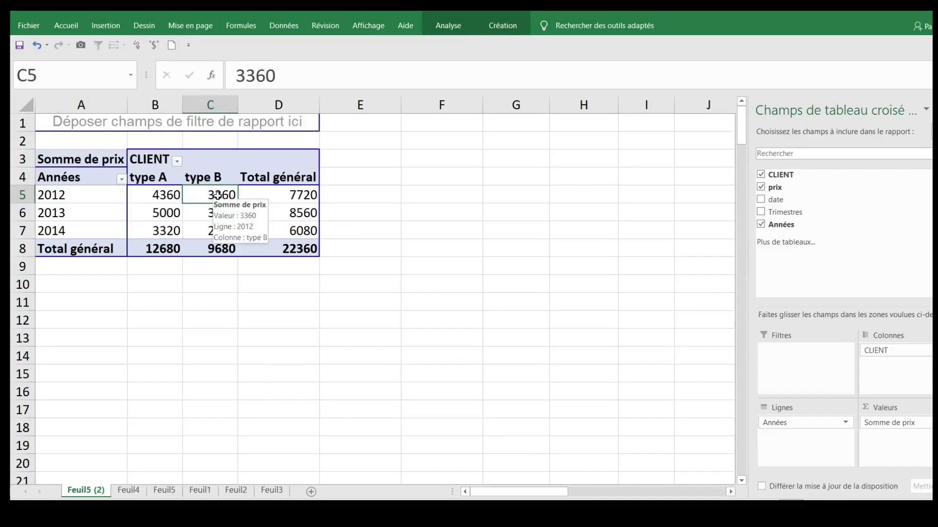
right_click(217, 197)
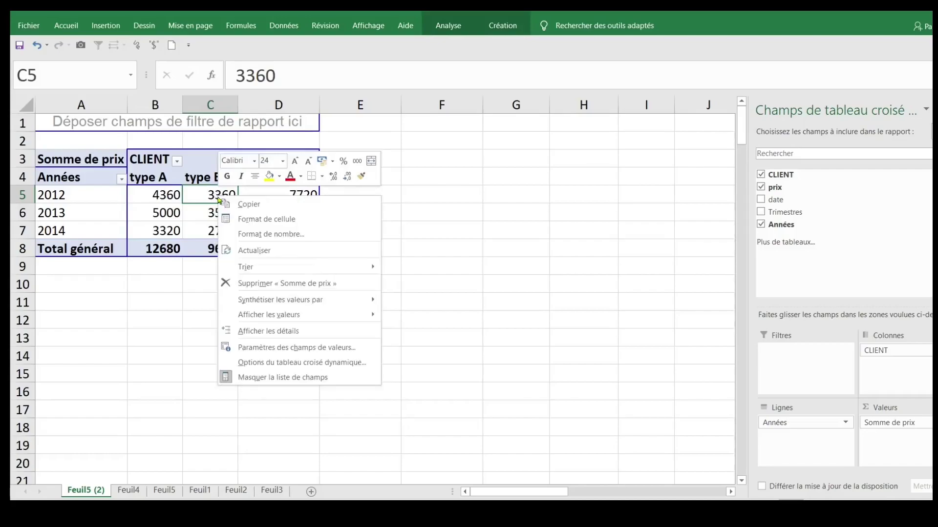
click(316, 234)
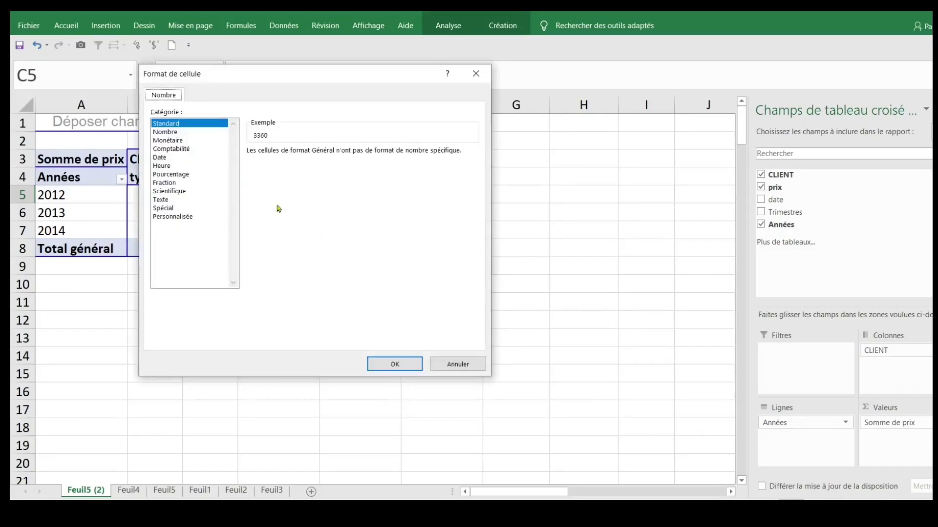
click(178, 141)
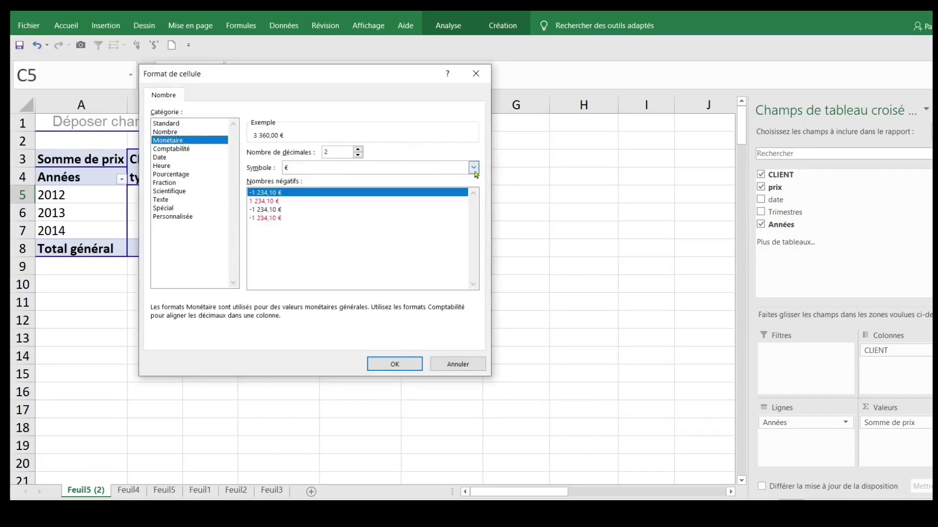
click(394, 364)
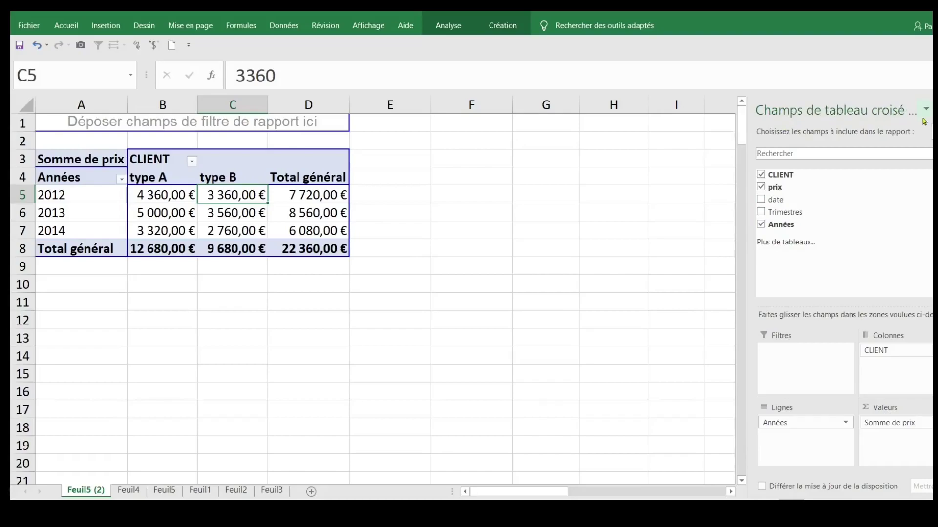
Step: Hide the pivot table field list and display it again
click(937, 109)
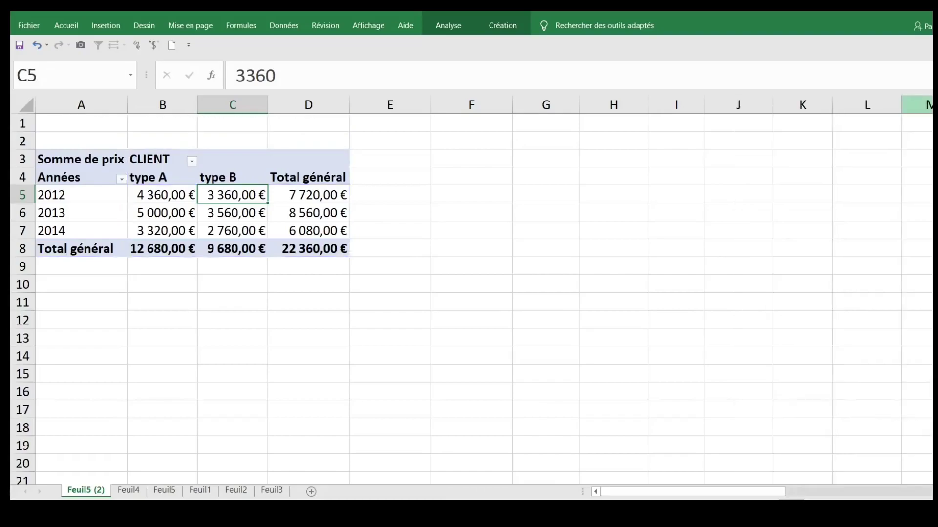
right_click(218, 197)
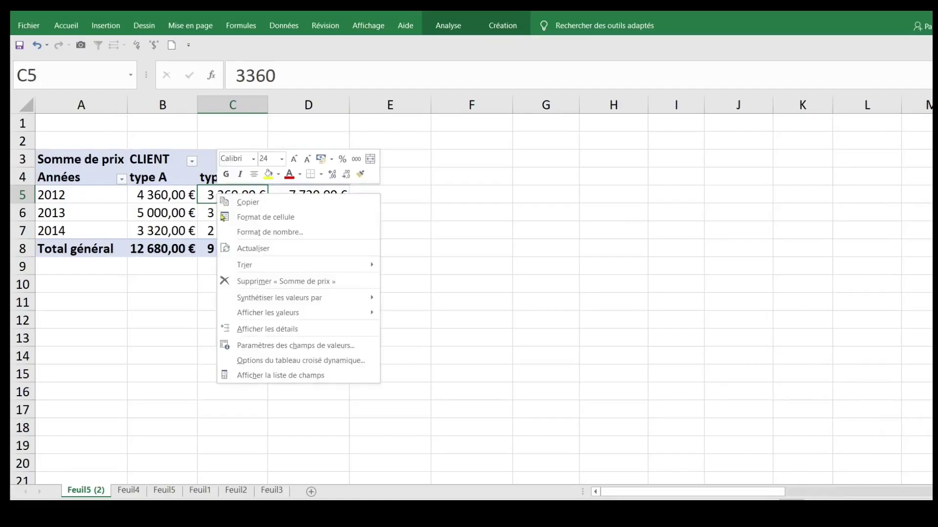
click(288, 376)
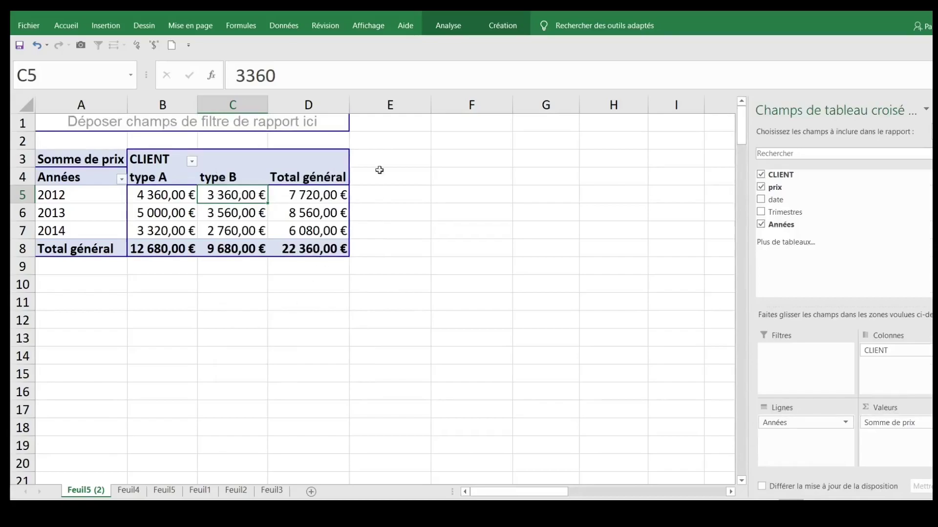
Step: Apply a Moyen pivot table style with solid green headers and a white body
click(499, 31)
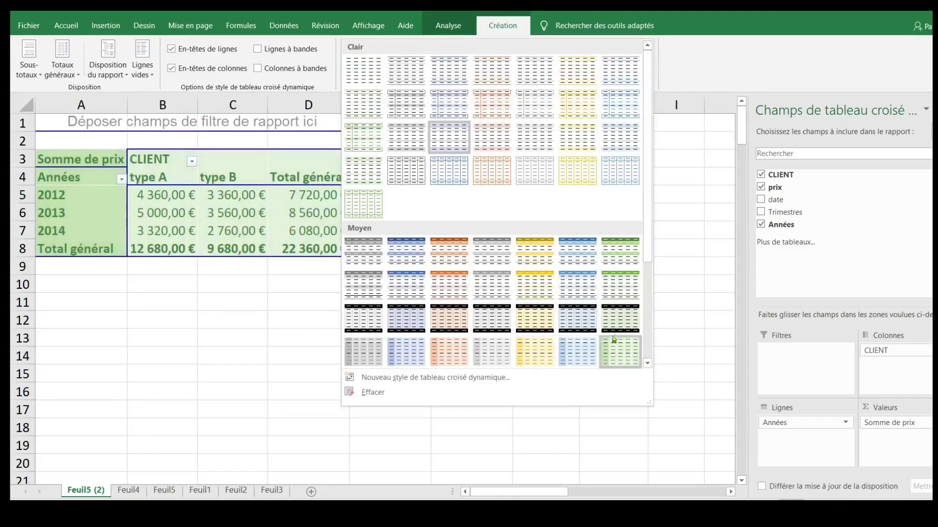
click(632, 297)
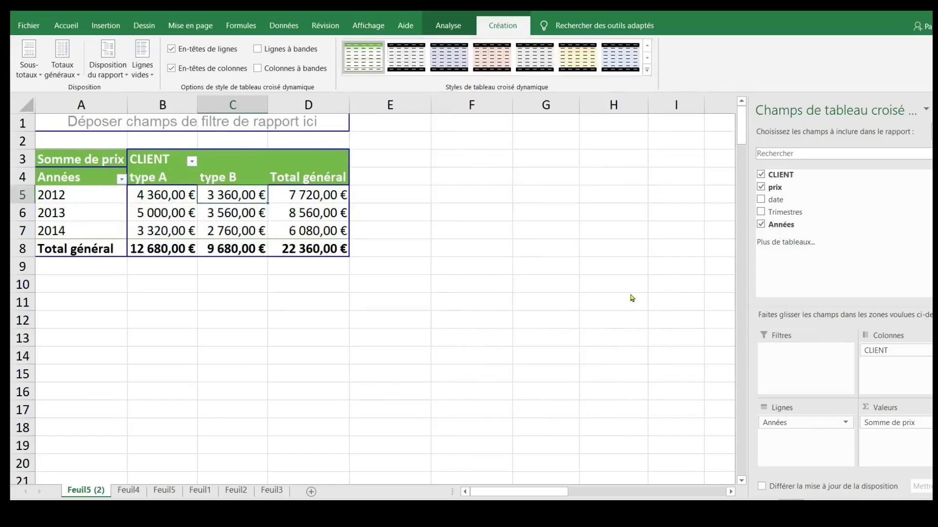
click(138, 302)
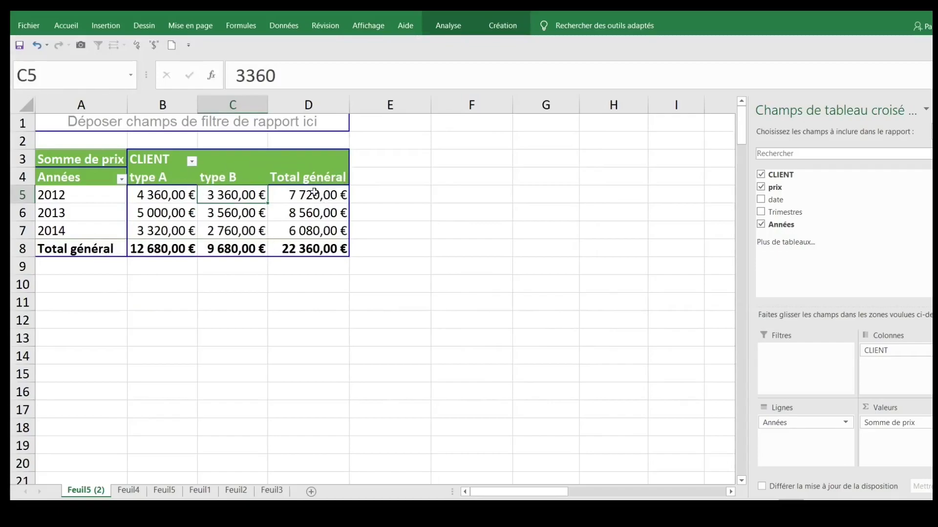
Step: Add the prix field a second time to the values and summarise it by Moyenne
mouse_move(166, 197)
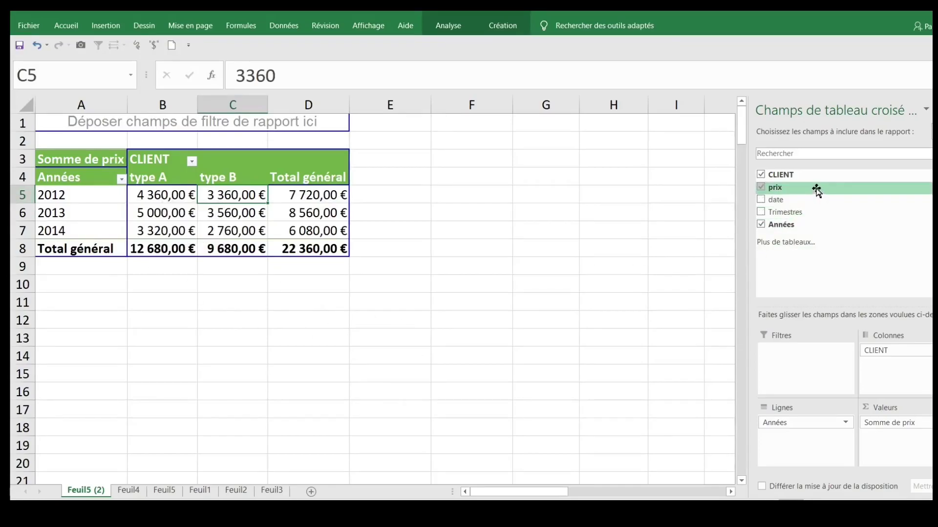
drag(817, 191, 884, 442)
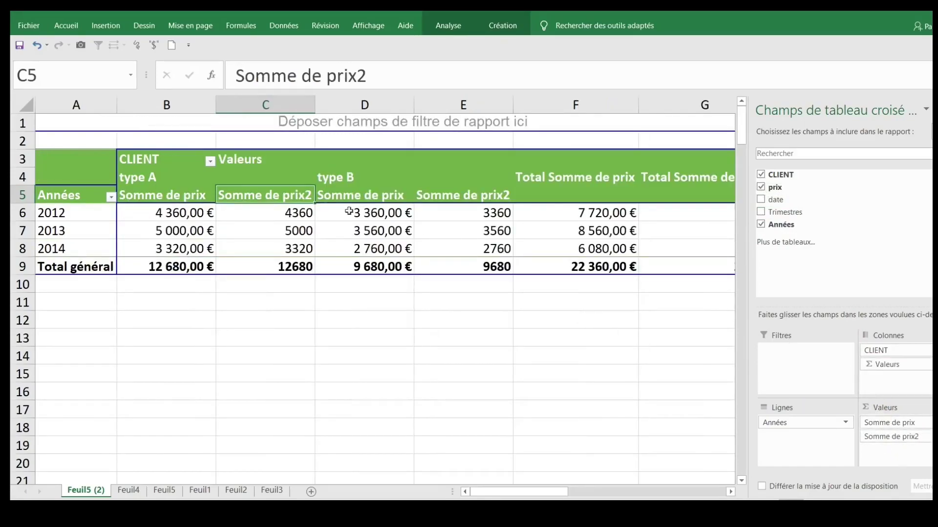
double_click(270, 195)
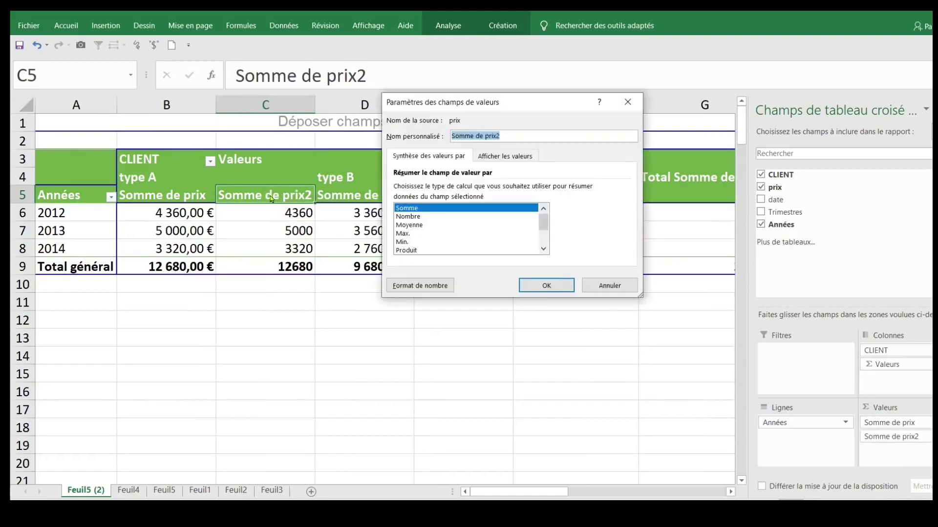
click(423, 225)
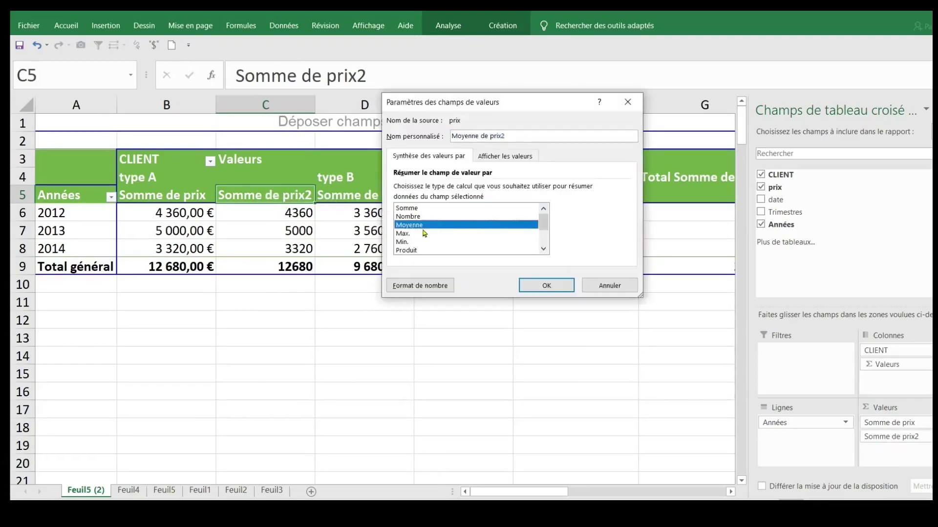
click(546, 286)
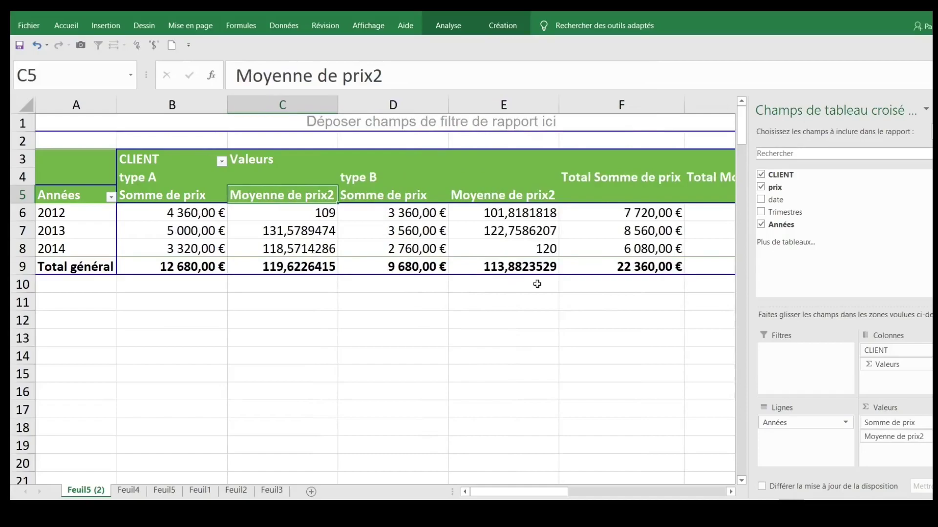
Step: Format the Moyenne de prix2 values as Monétaire with 2 decimals and the € symbol
click(309, 231)
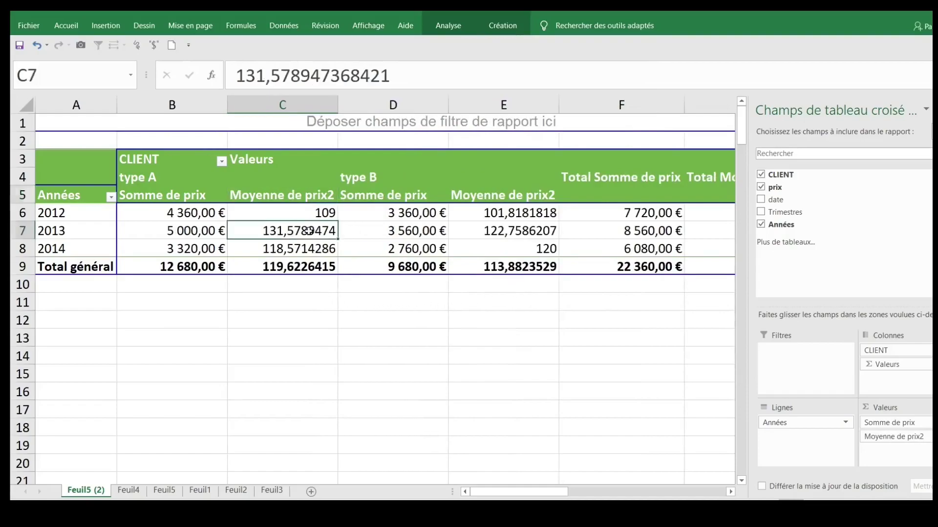
mouse_move(287, 232)
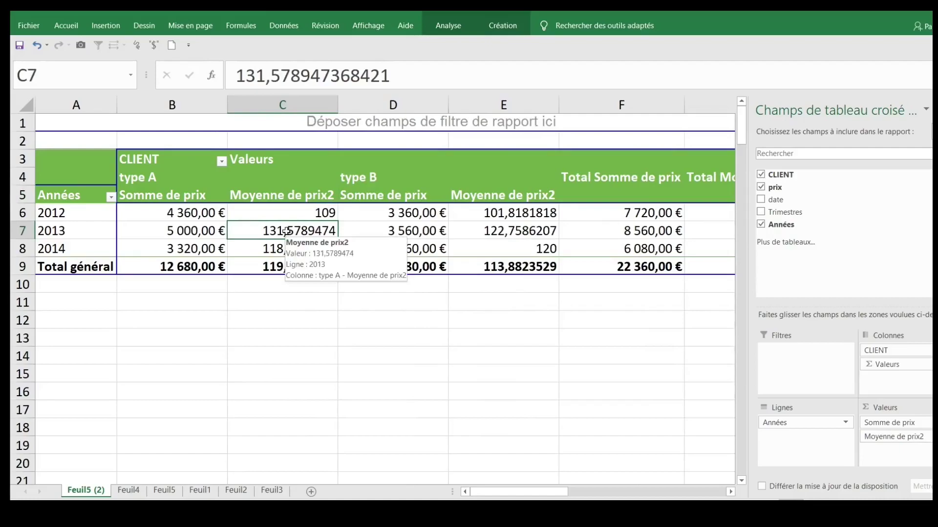
right_click(287, 232)
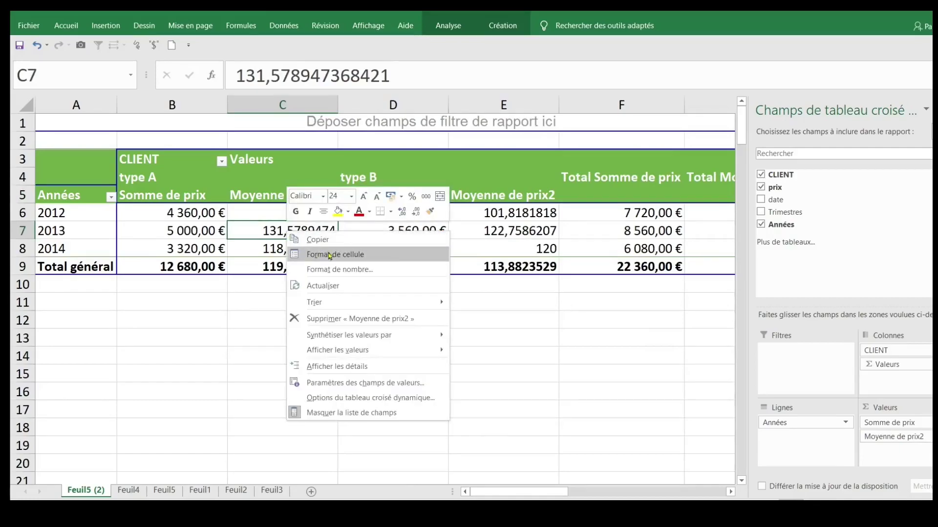
click(356, 274)
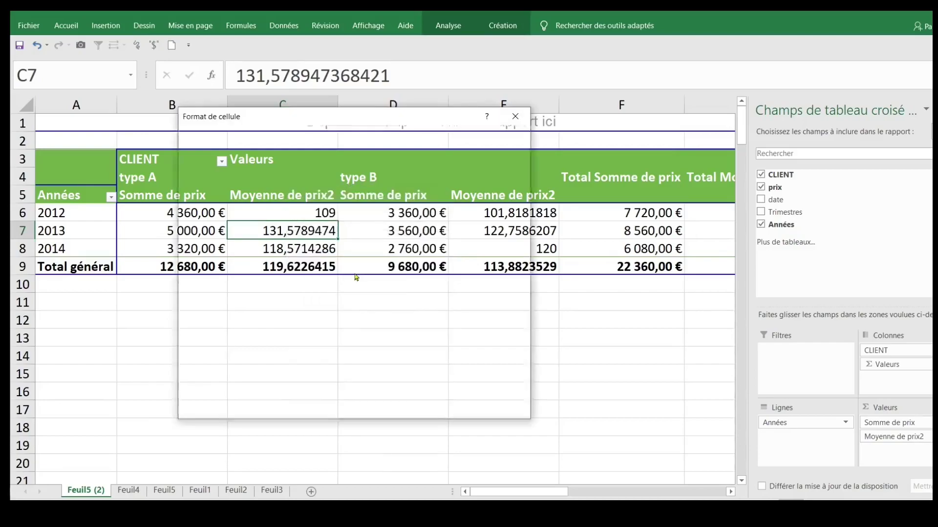
click(212, 176)
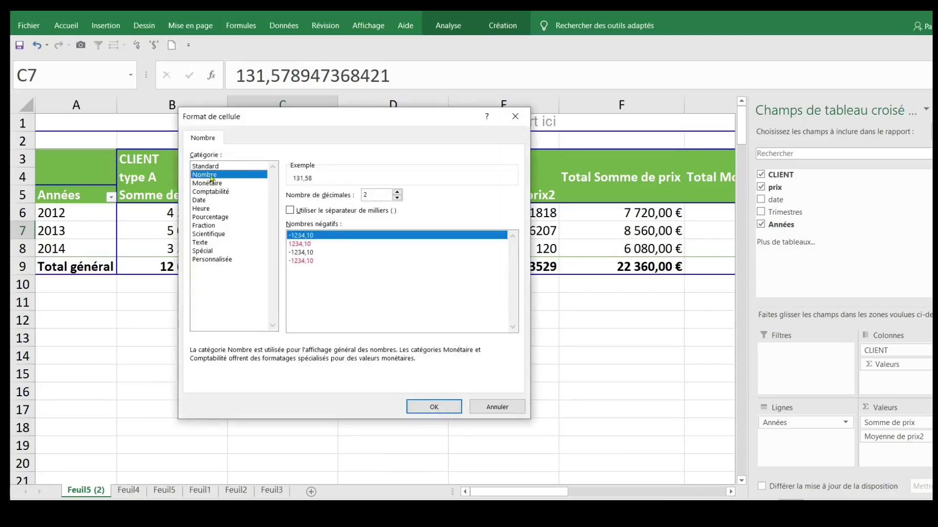
click(223, 184)
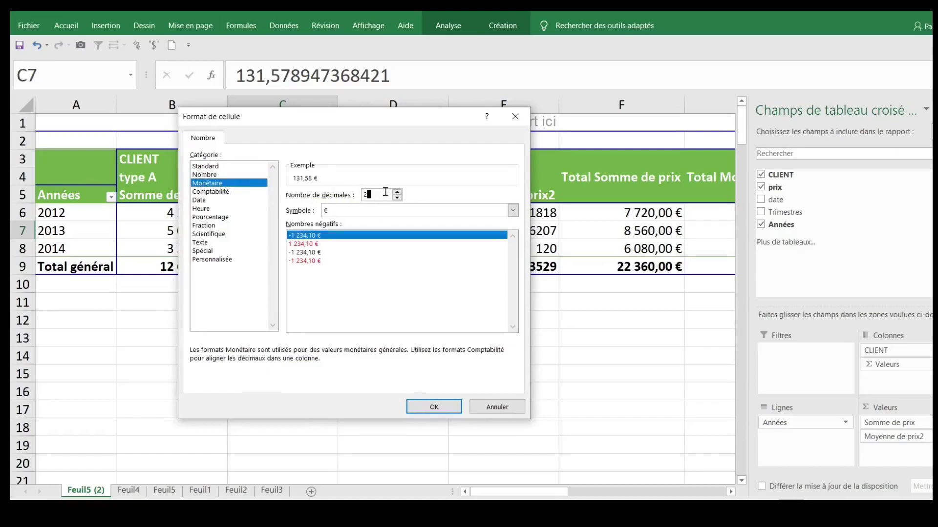
click(433, 410)
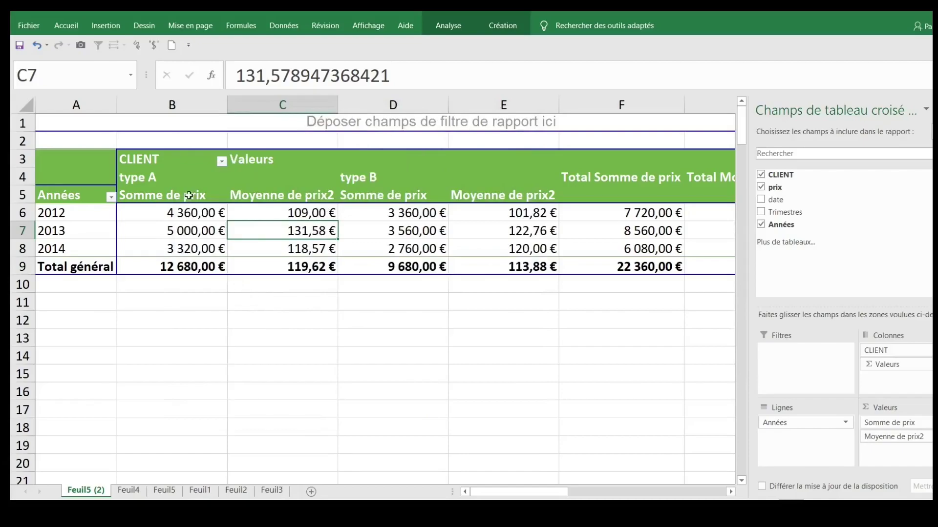
Step: Move the CLIENT field from the columns to the rows, above Années
click(155, 177)
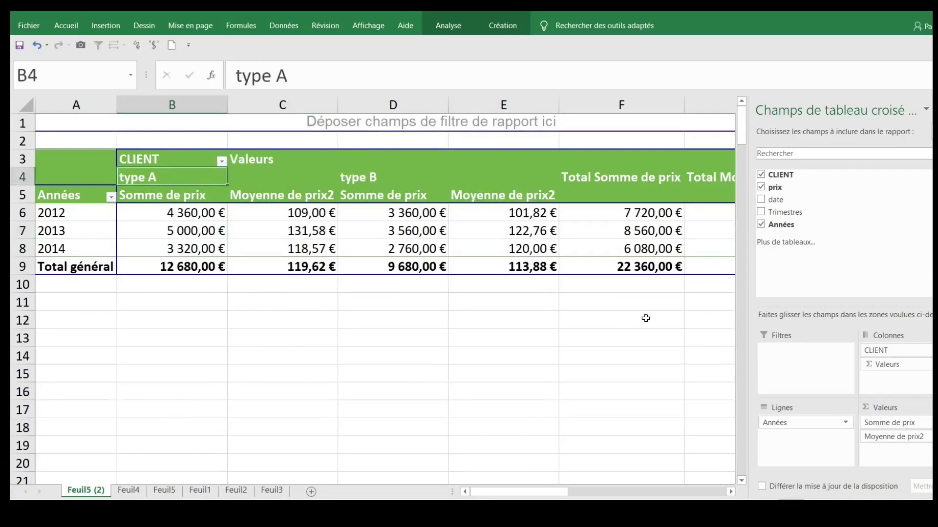
click(907, 353)
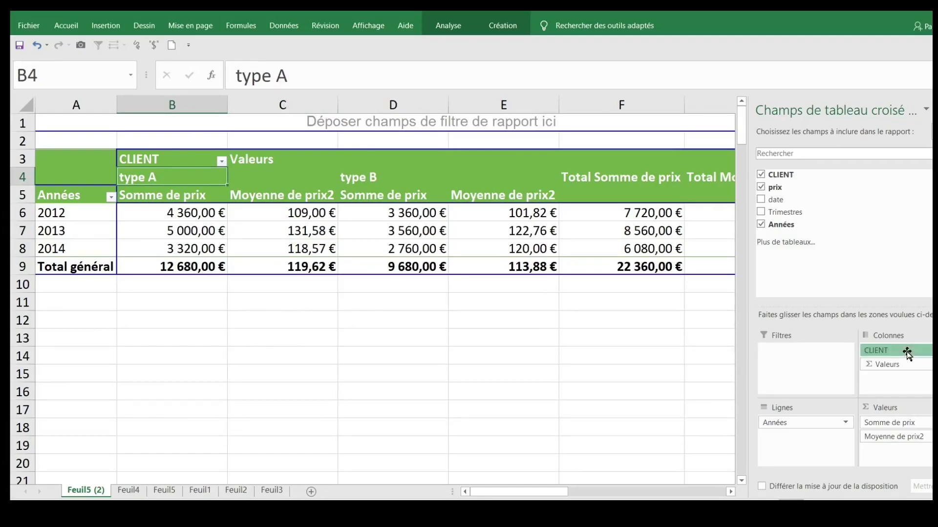
drag(907, 353, 782, 421)
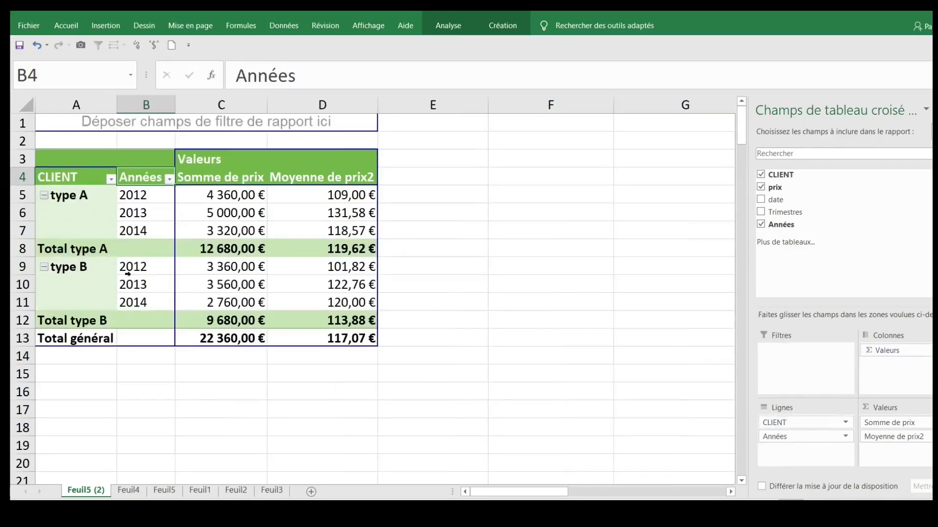
drag(86, 194, 358, 242)
drag(77, 267, 335, 299)
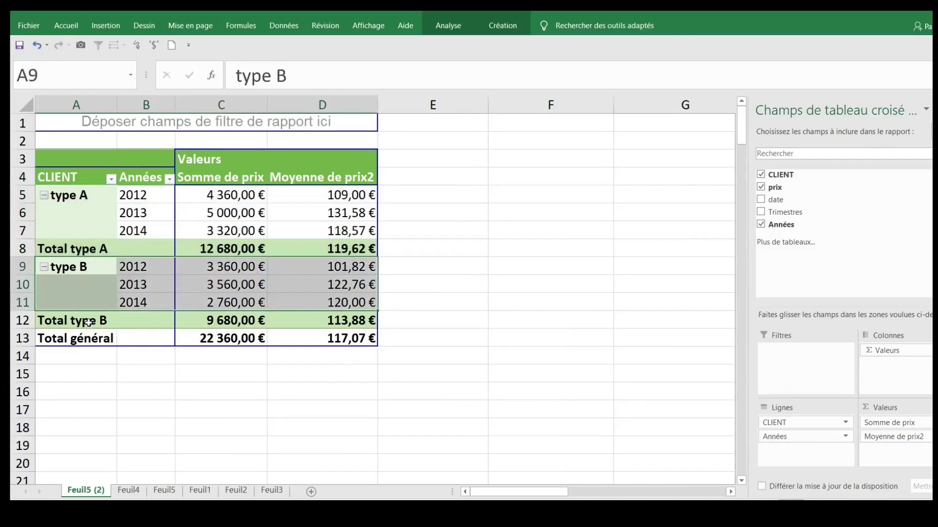
click(230, 338)
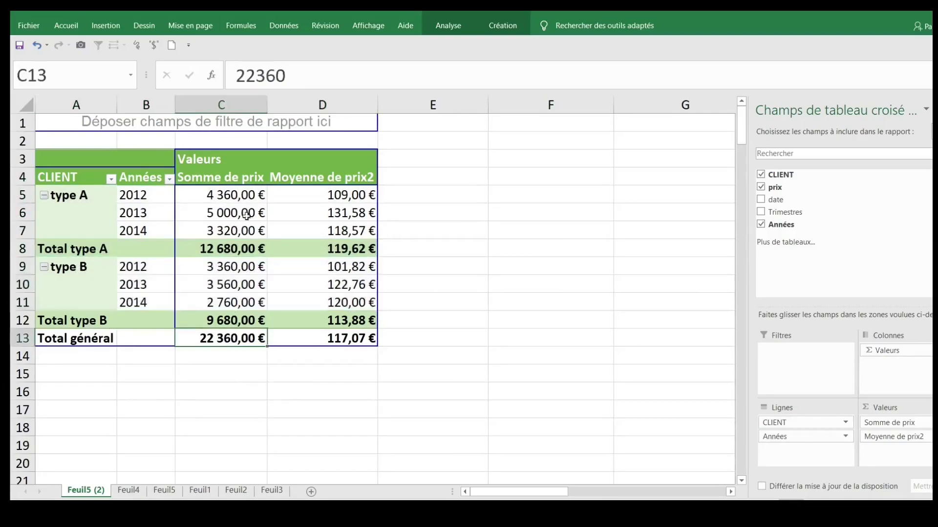
click(347, 335)
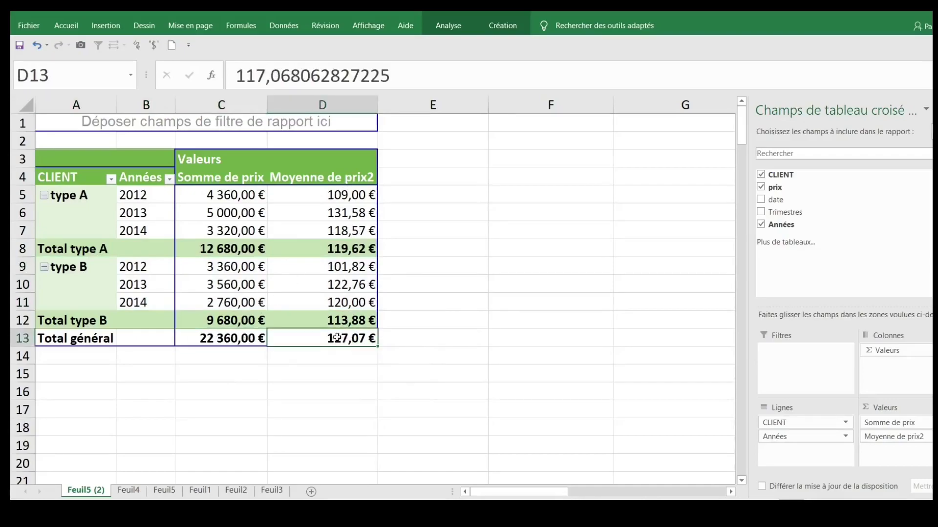
click(237, 197)
click(223, 342)
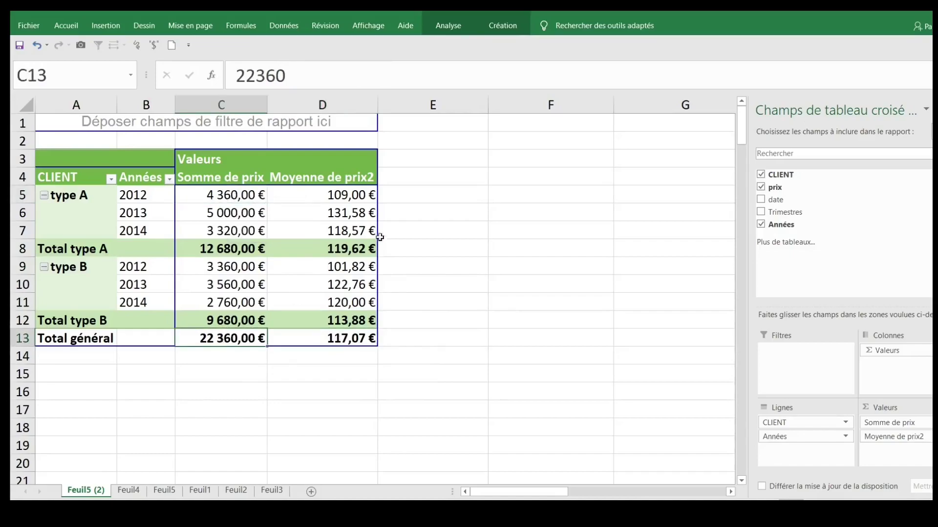
click(358, 248)
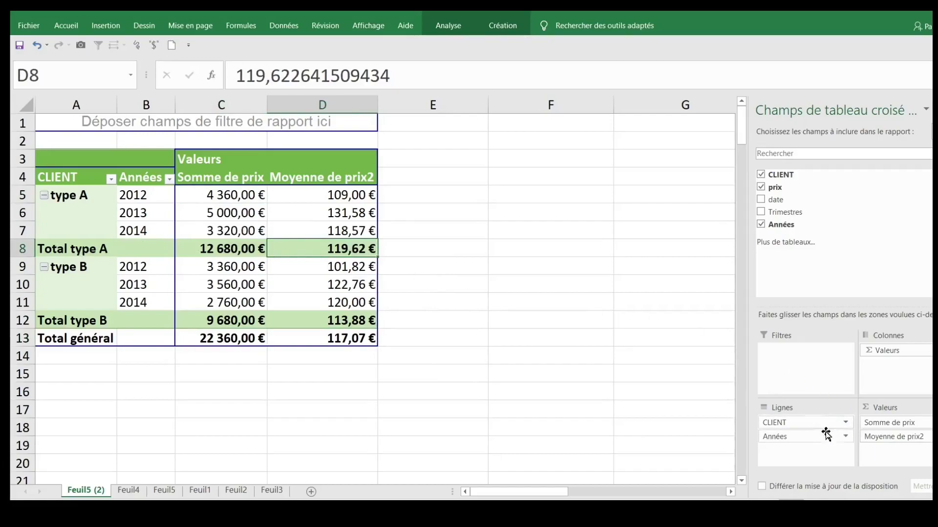
Step: Move Années above CLIENT in the rows, and rearrange the pivot table with CLIENT in columns and Somme de prix as the only value
click(808, 439)
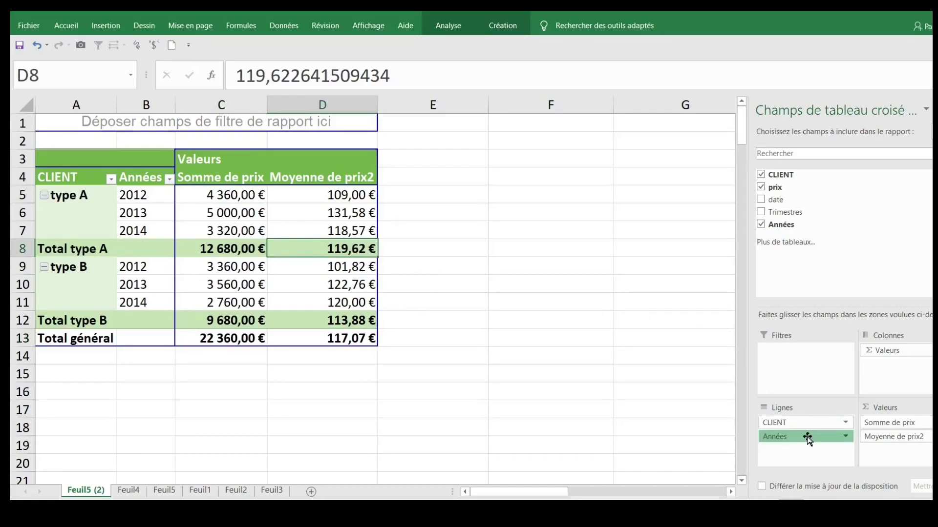
drag(808, 438, 811, 420)
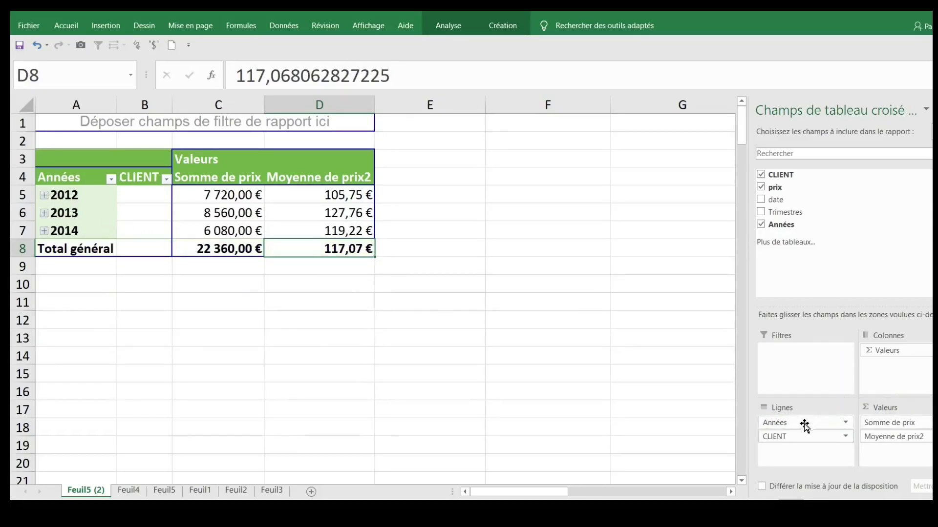
drag(790, 438, 450, 368)
drag(805, 191, 900, 435)
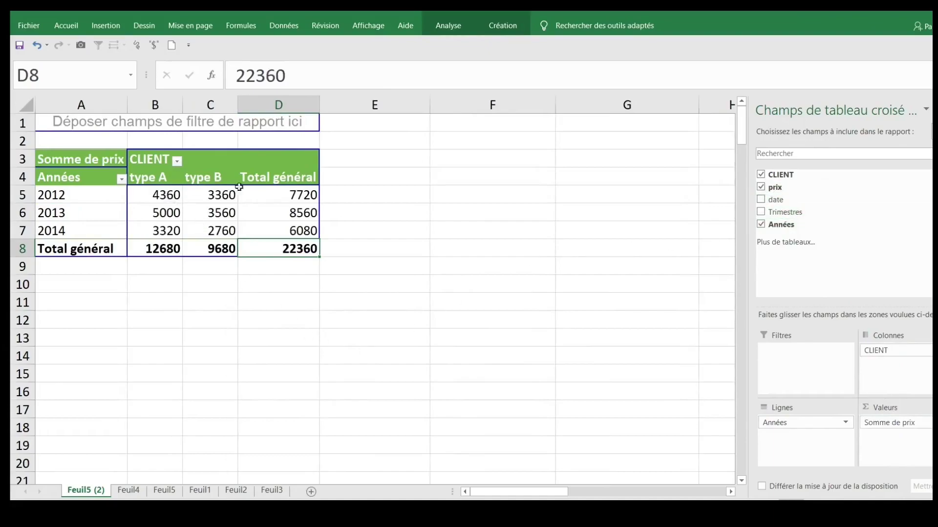
Step: Format the Somme de prix values as Monétaire with 2 decimals and the € symbol
click(139, 199)
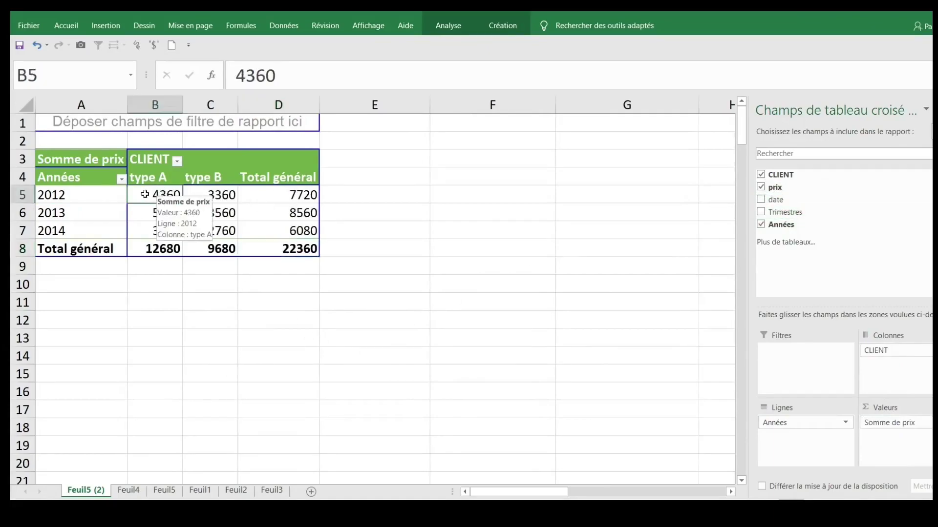
right_click(146, 196)
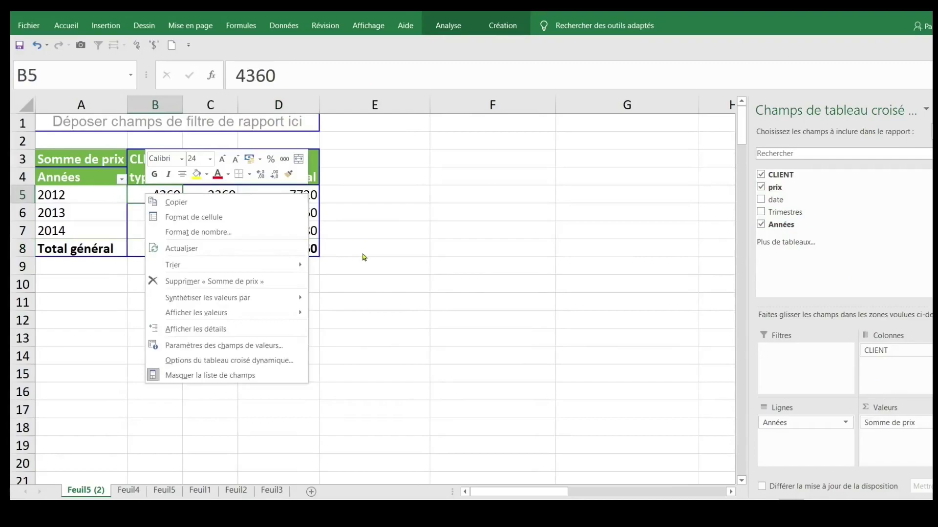
click(248, 238)
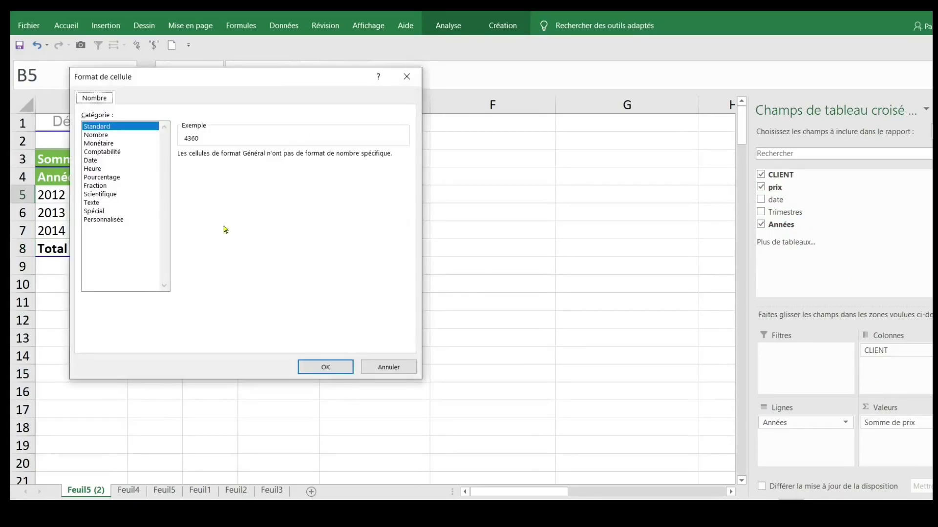
click(118, 144)
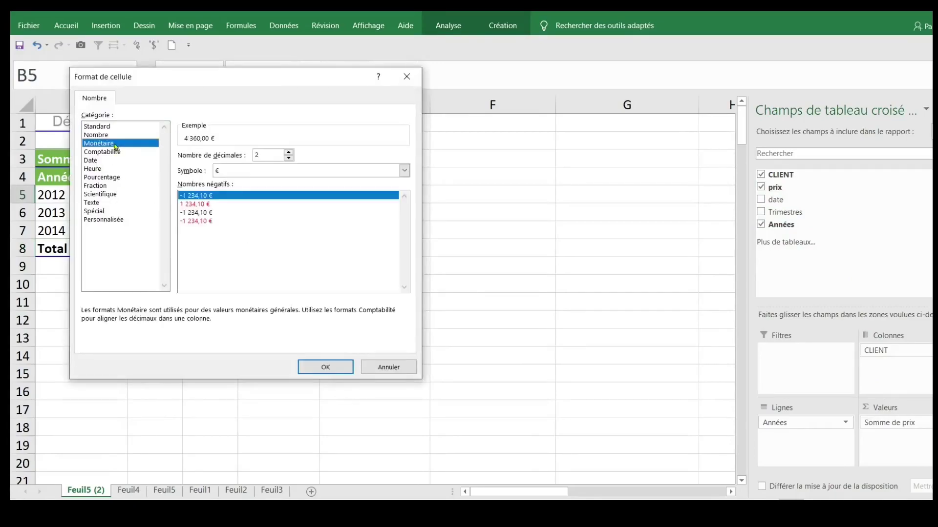
click(331, 372)
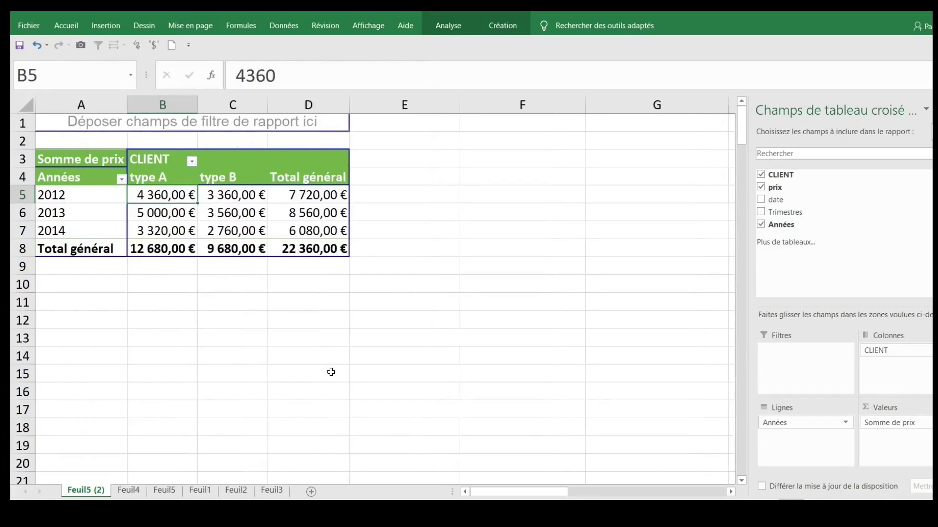
click(298, 300)
click(208, 213)
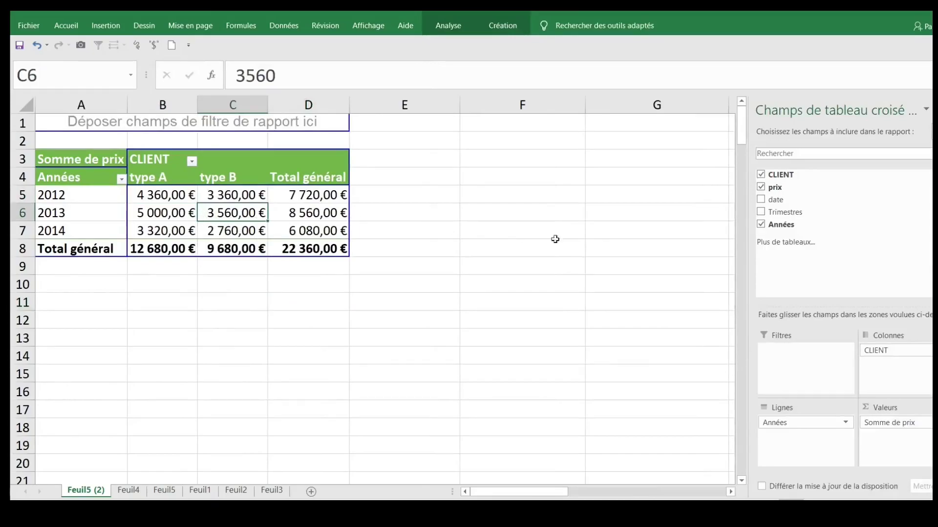
Step: Move the CLIENT field from the columns to the report filter and add Trimestres to the columns
drag(896, 348, 787, 350)
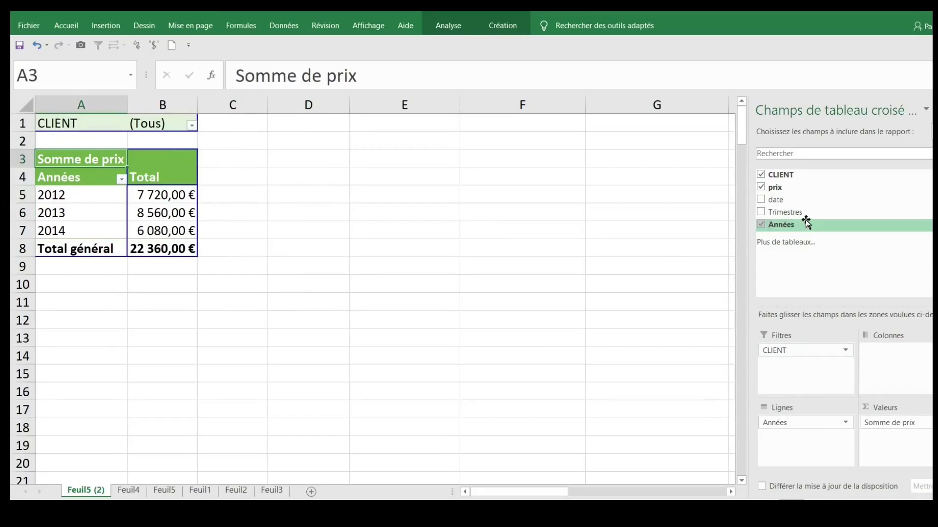
drag(803, 212, 887, 354)
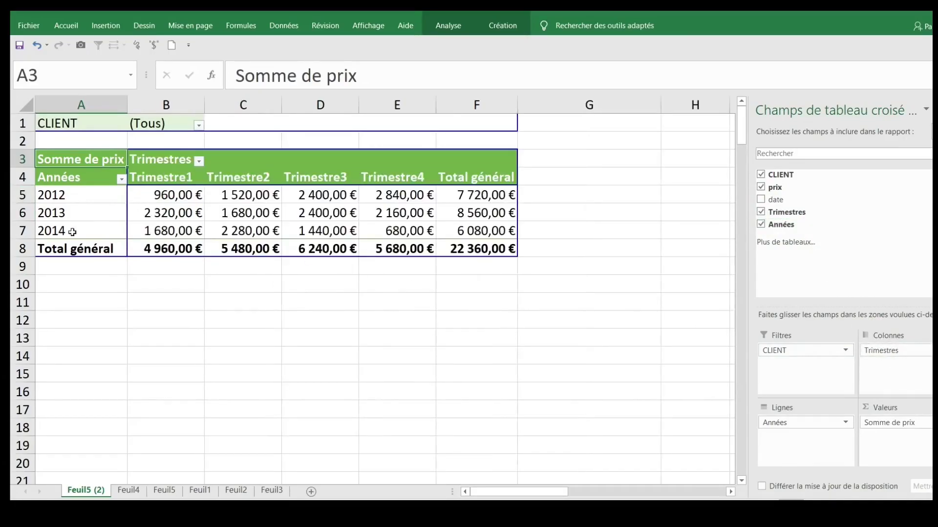
Step: Filter the pivot table by CLIENT to show only type A
click(198, 126)
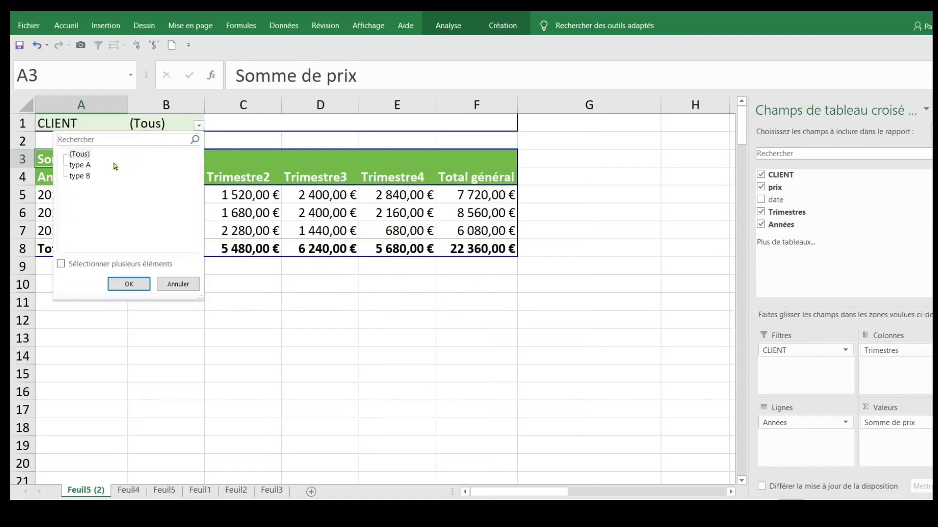
click(88, 169)
click(114, 286)
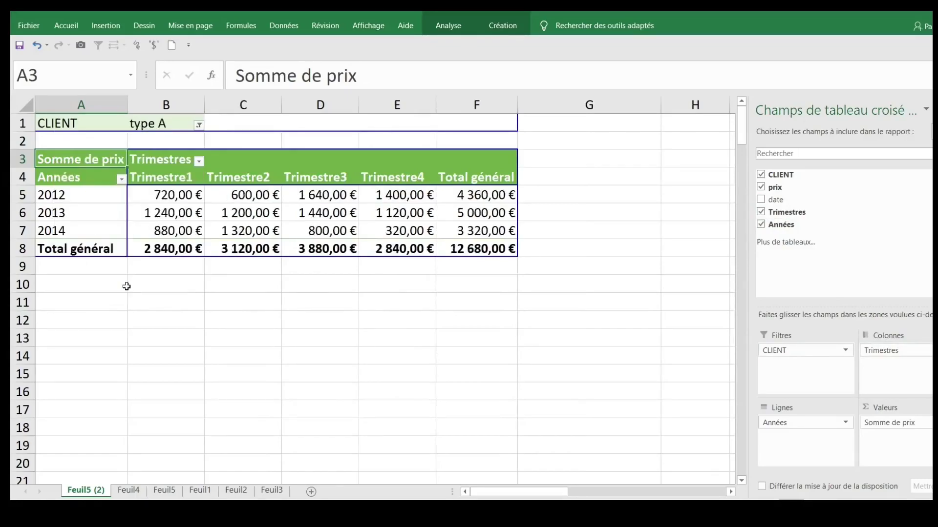
Step: Switch the CLIENT report filter to type B
click(199, 125)
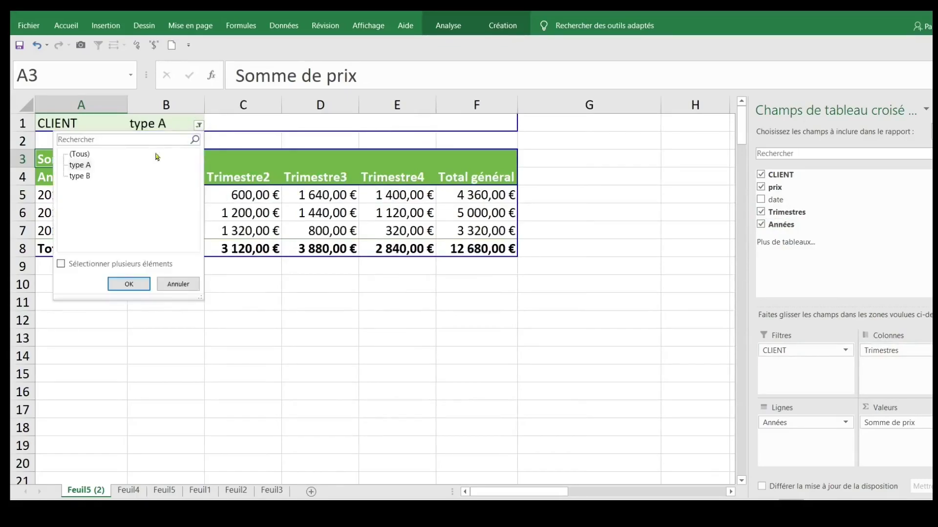
click(84, 177)
click(126, 284)
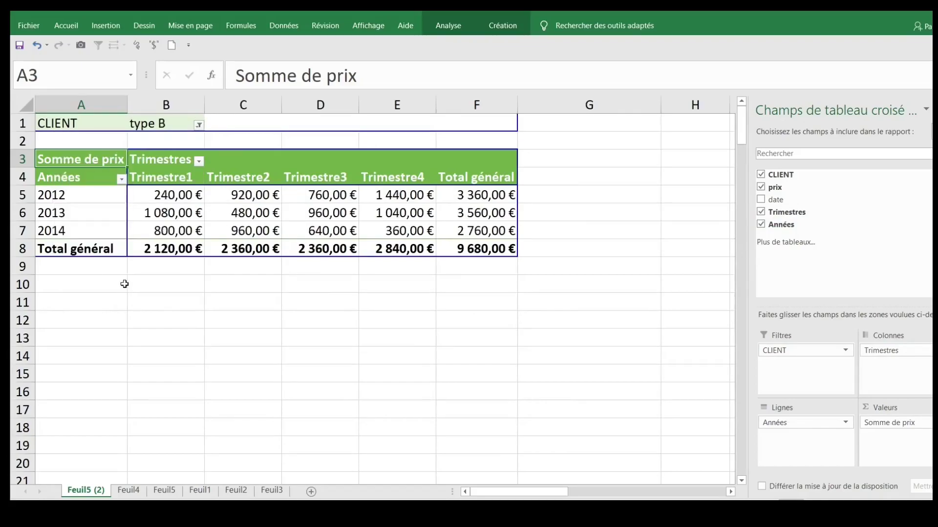
Step: Reset the CLIENT report filter to (Tous)
click(199, 126)
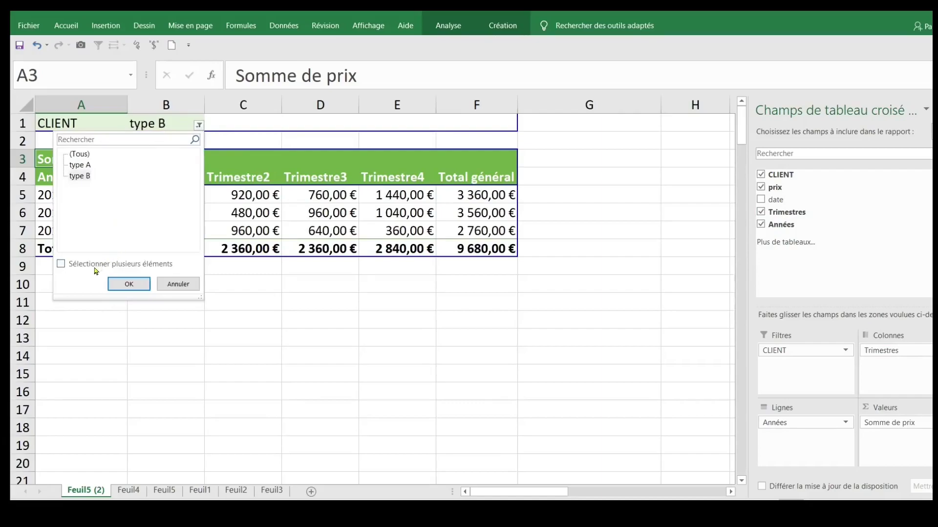
click(85, 156)
click(141, 285)
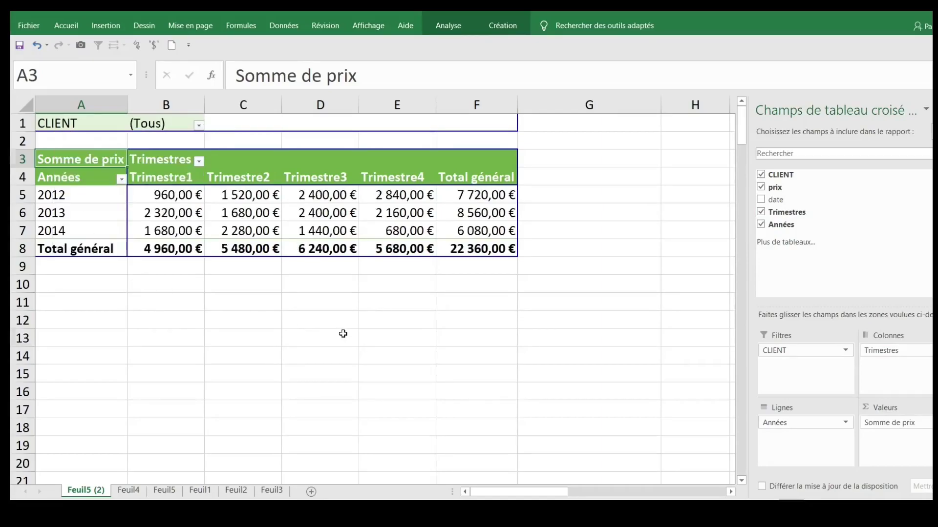
Step: Generate separate report filter pages for each value of the CLIENT field
click(342, 334)
click(262, 213)
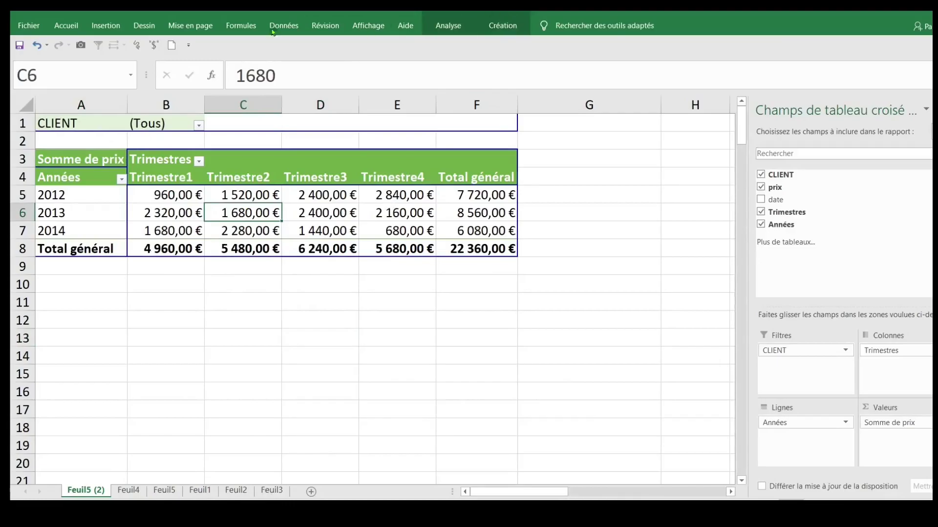
click(450, 27)
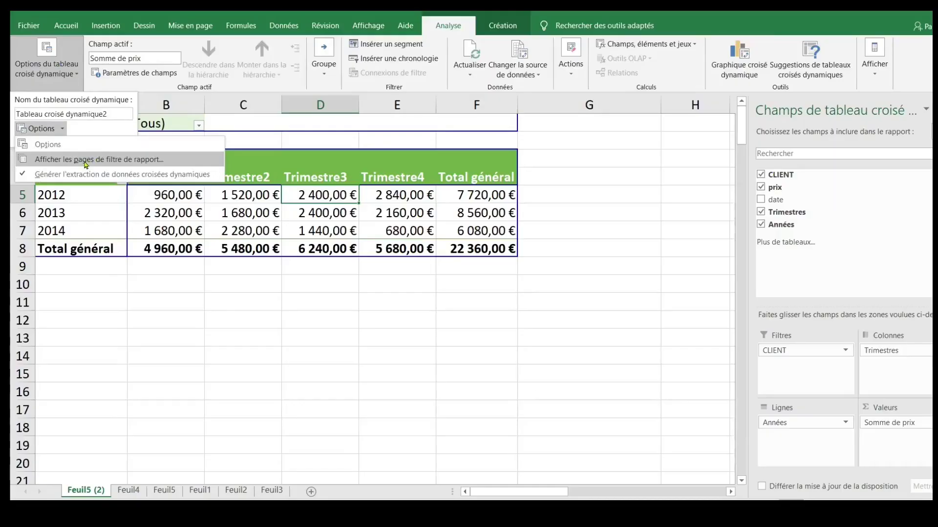
click(85, 165)
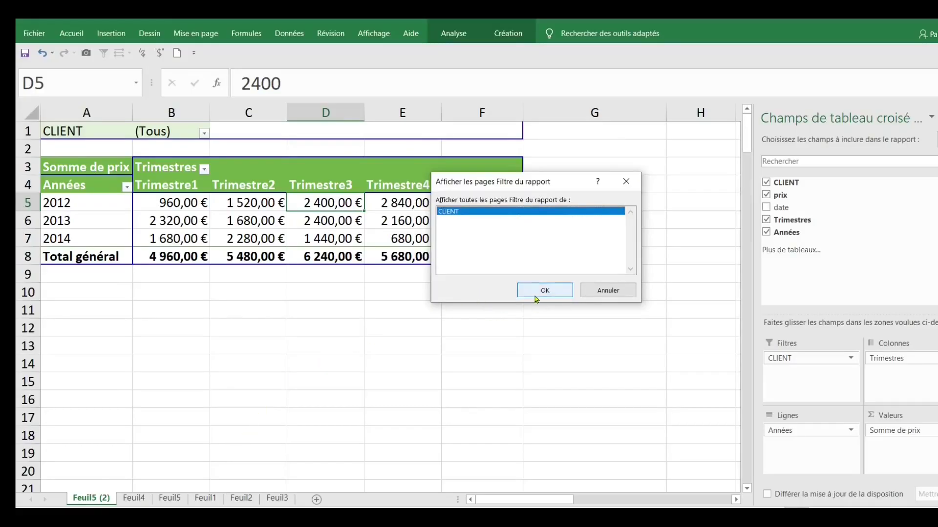
click(536, 295)
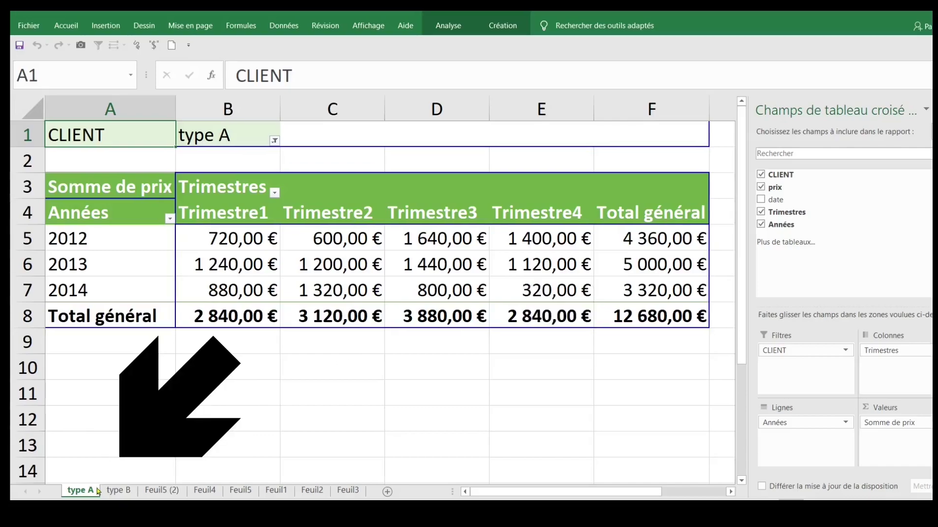
Step: Compare the pivot tables on the type A and type B sheets, ending on type B
click(123, 492)
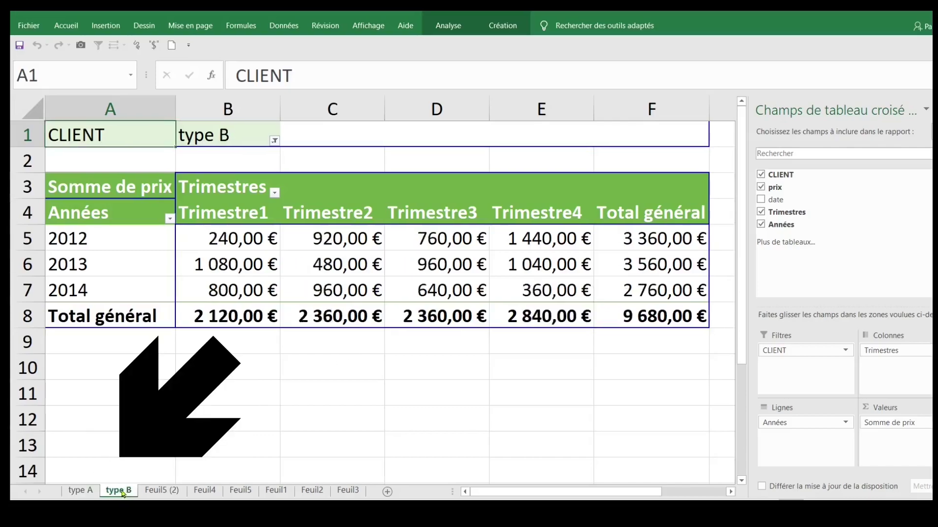
click(93, 492)
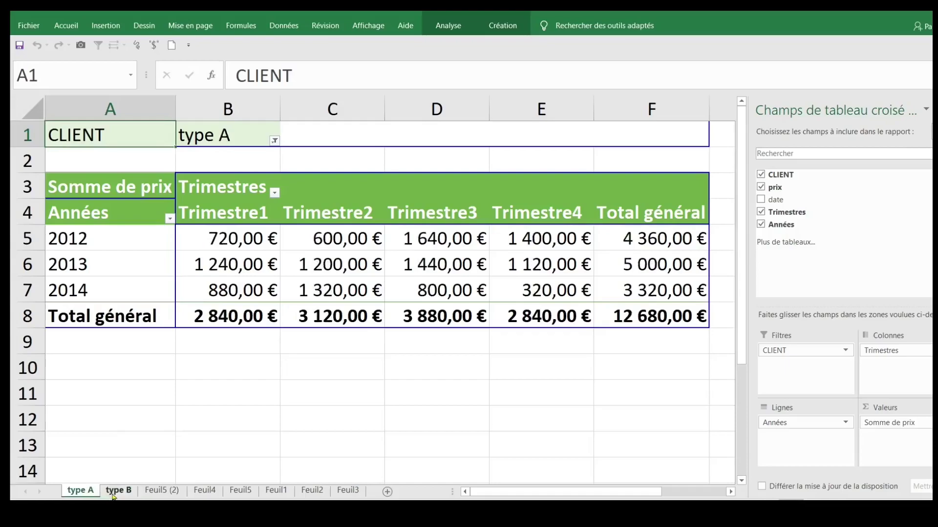
click(113, 495)
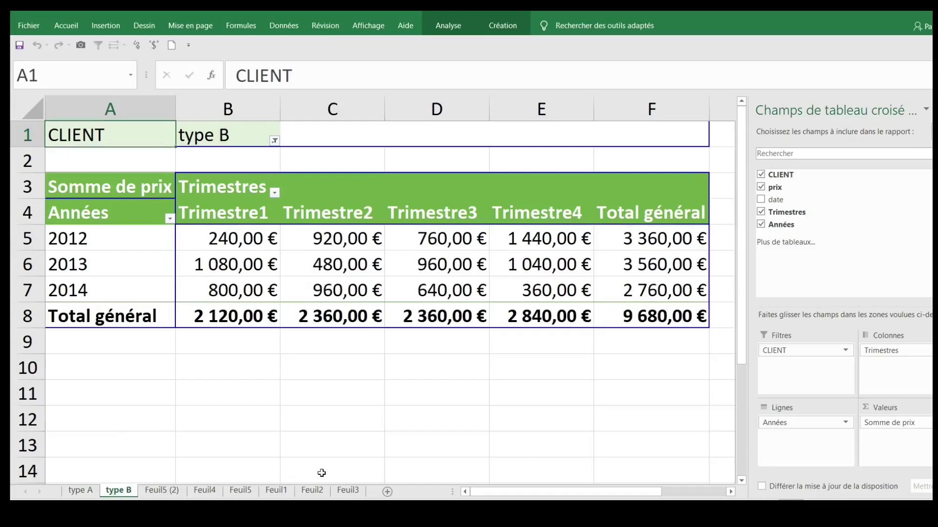